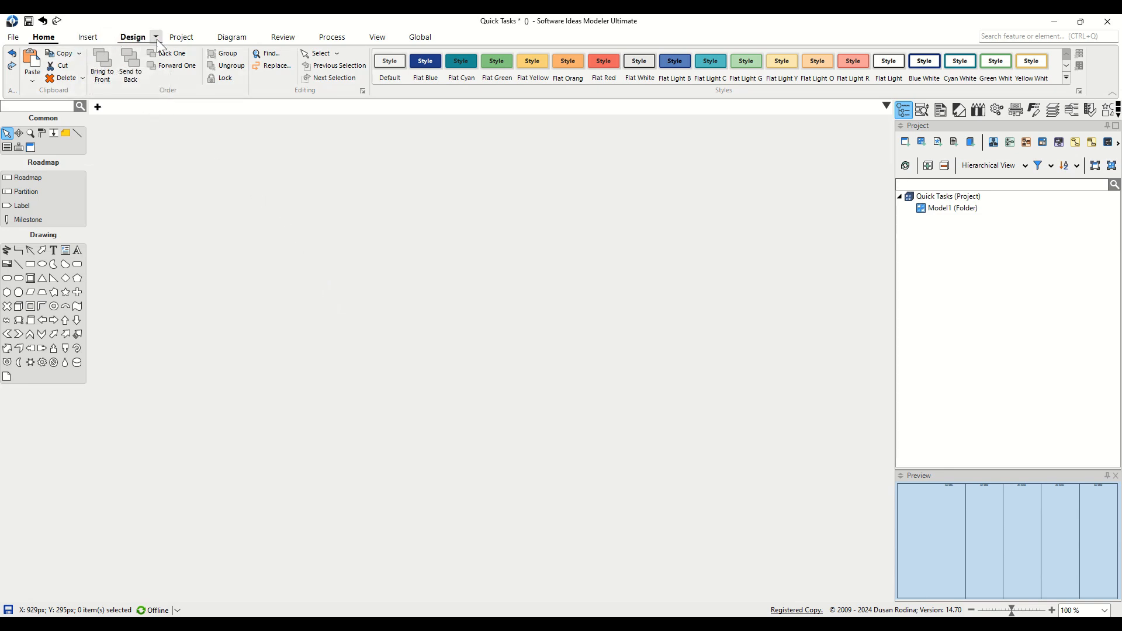
Create a new Roadmap diagram from the Other category and name it "Quick Tasks"
click(181, 38)
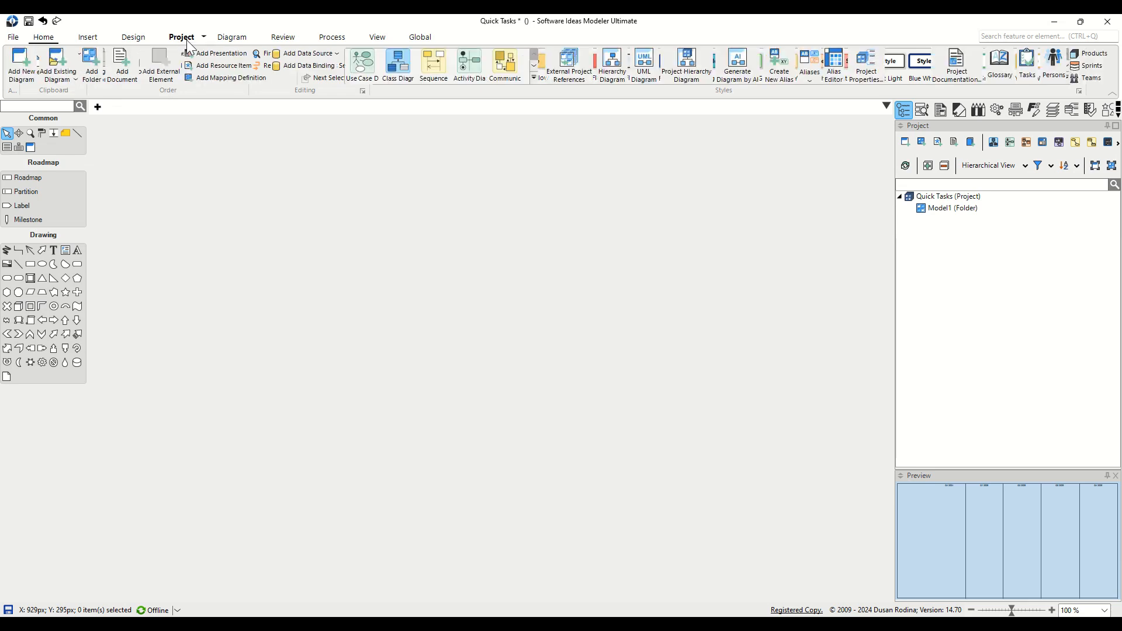
click(17, 81)
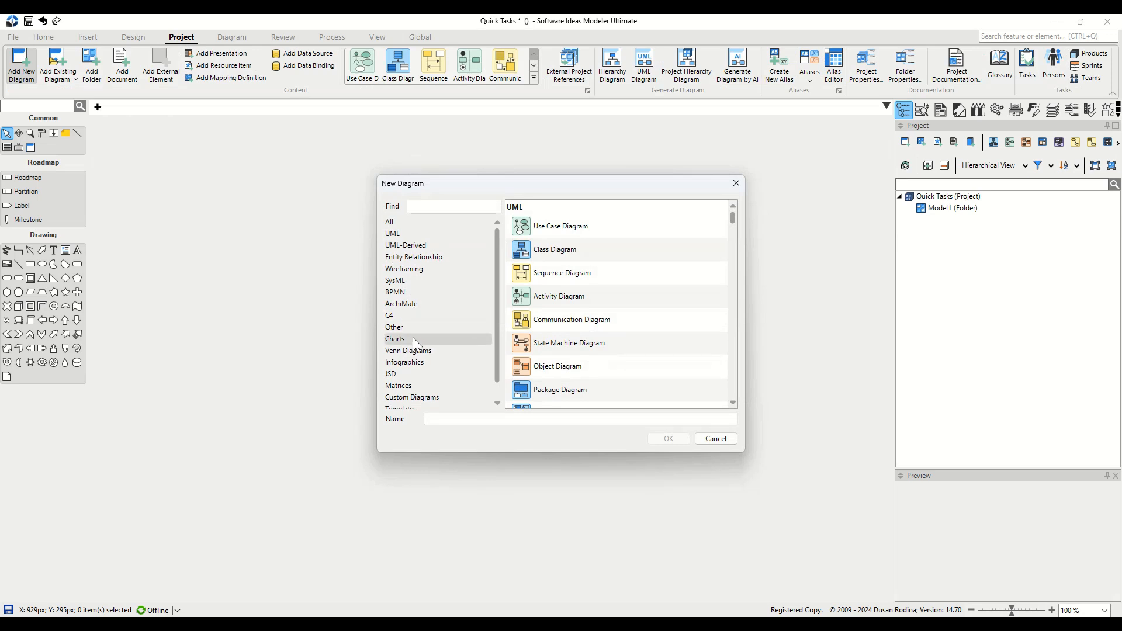
click(408, 329)
scroll(552, 344, down, 5)
scroll(553, 346, down, 8)
click(556, 287)
click(484, 417)
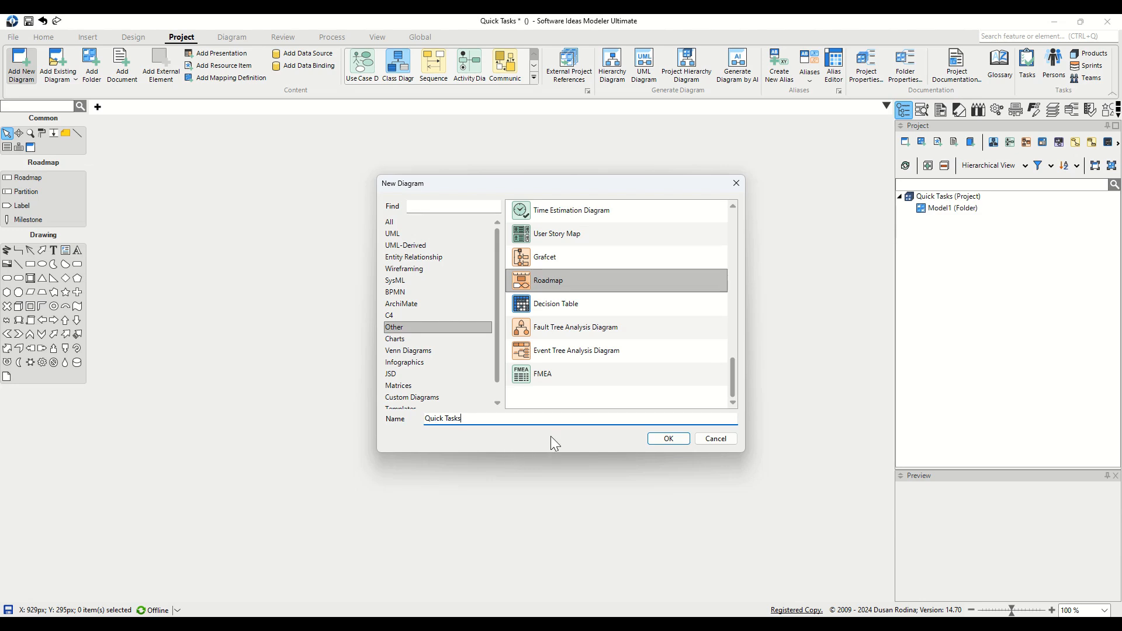
click(684, 439)
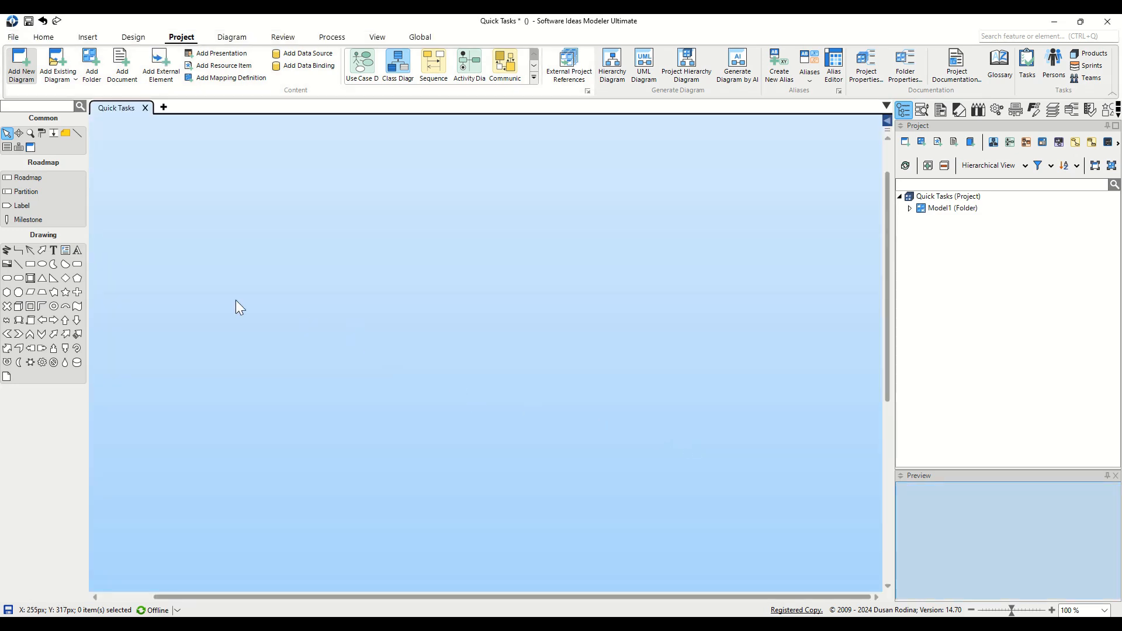
Draw a roadmap element across most of the canvas and open its roadmap-specific properties
click(68, 177)
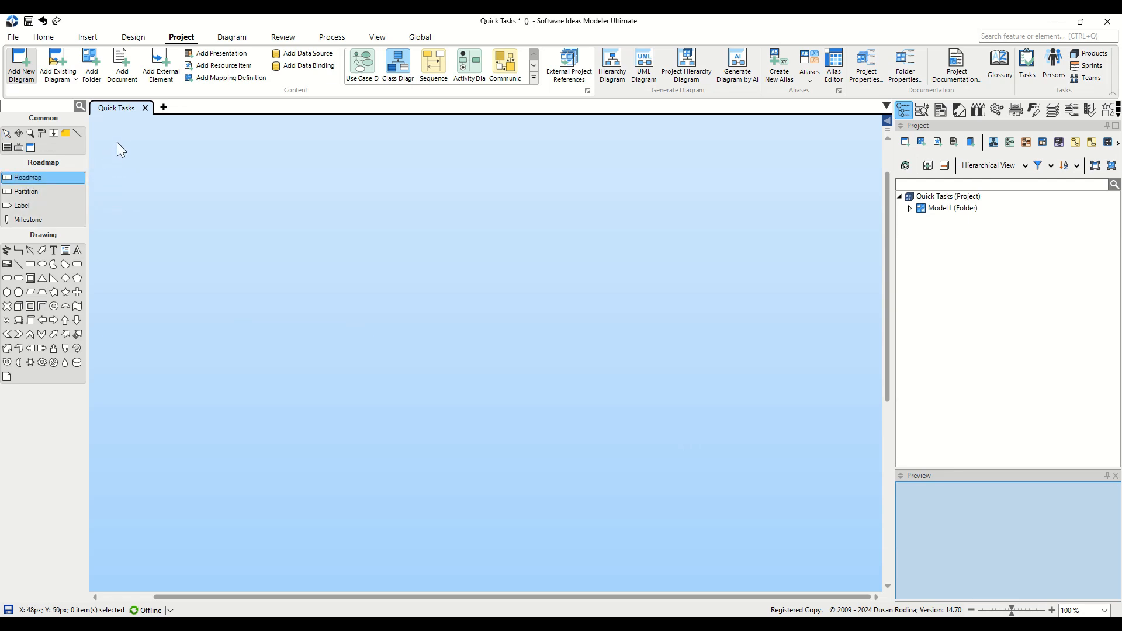
mouse_move(117, 141)
mouse_down()
mouse_move(645, 430)
mouse_move(793, 471)
mouse_move(847, 508)
mouse_up()
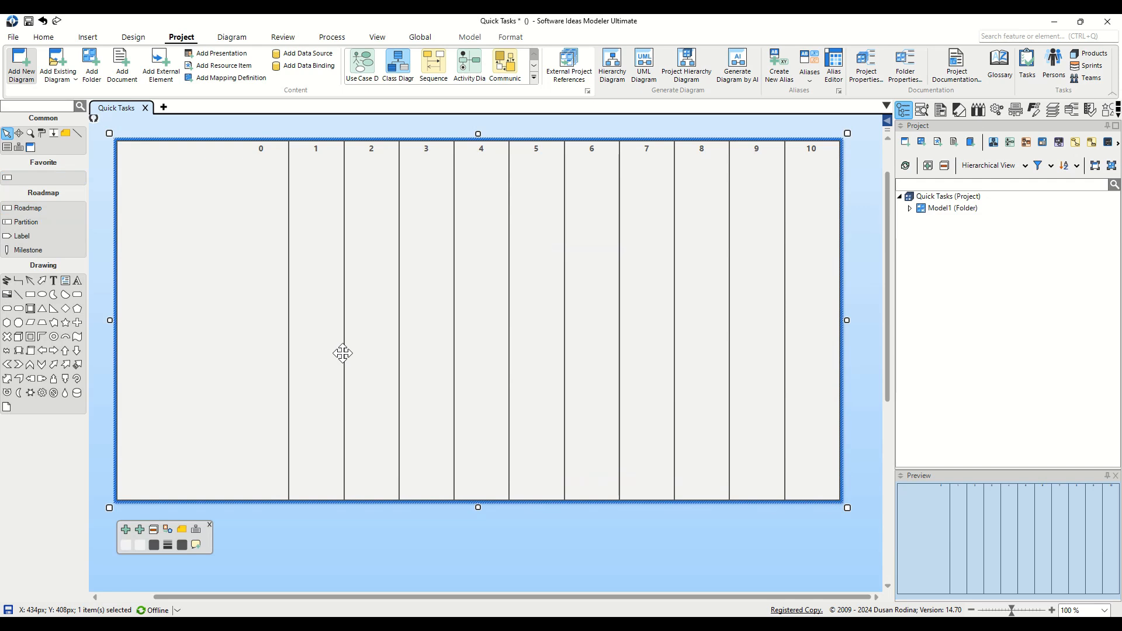
right_click(222, 251)
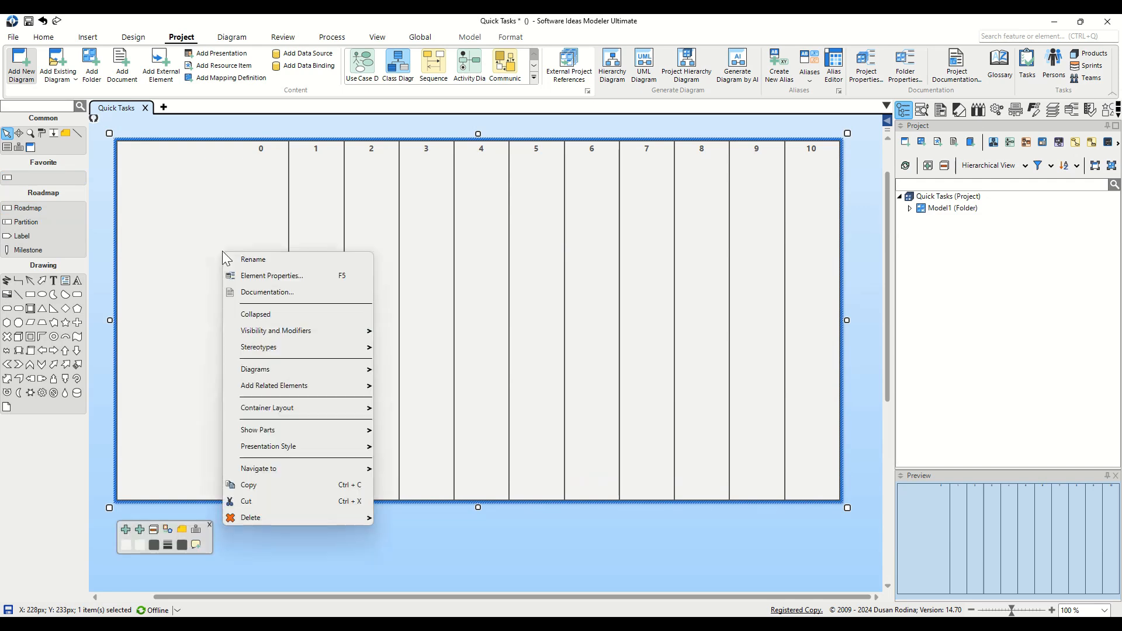
click(253, 275)
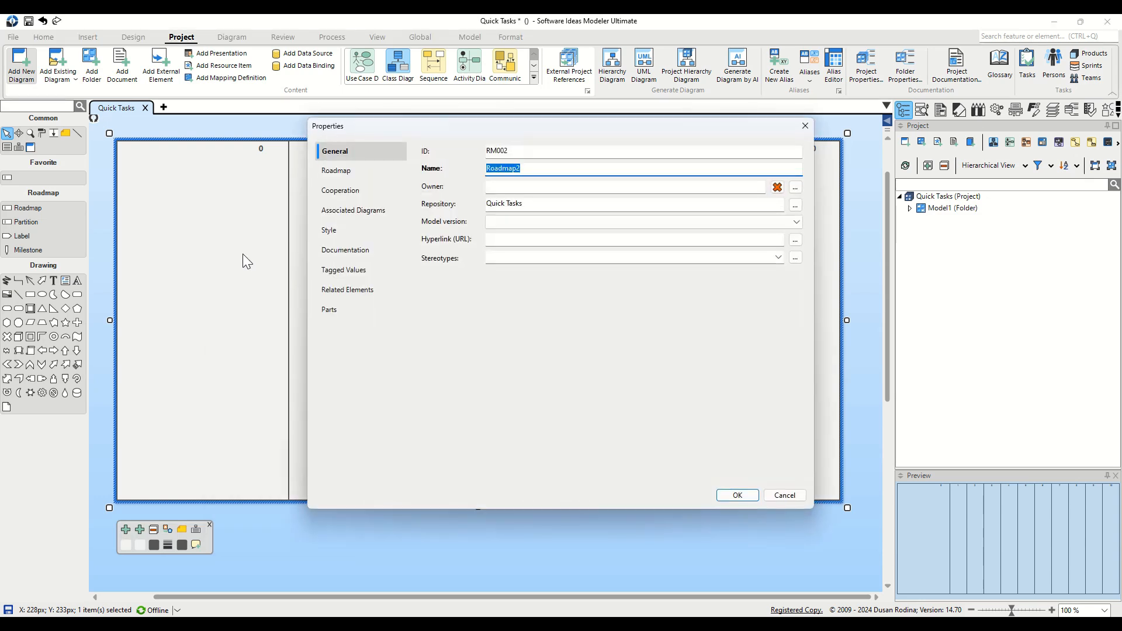
click(380, 170)
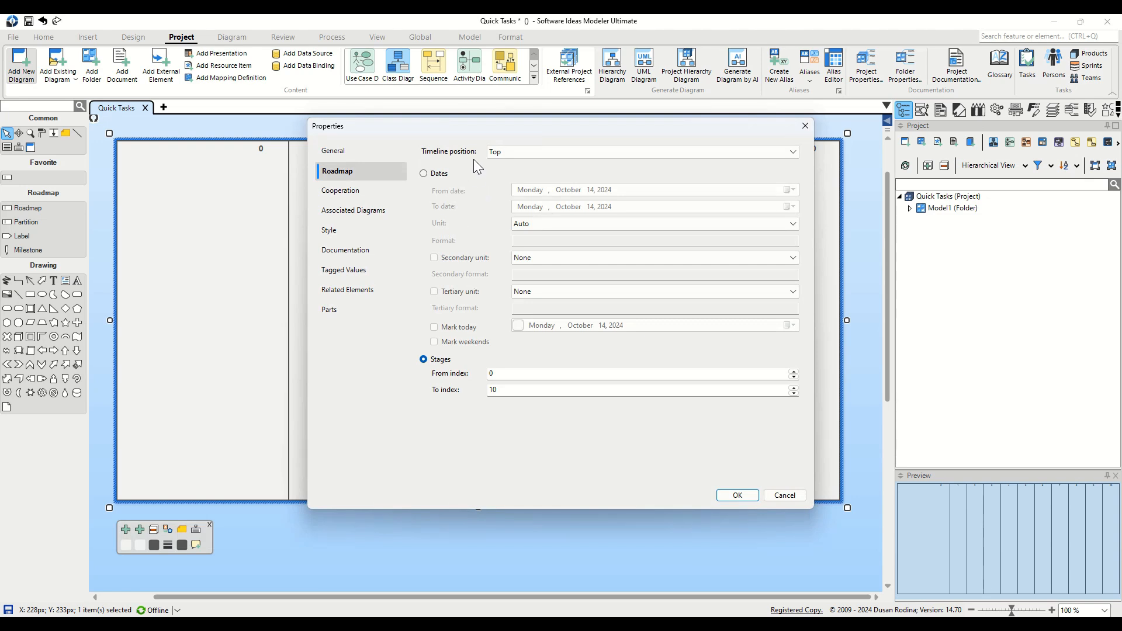
Try the Bottom timeline position and the Dates mode, returning to Top and Stages
click(524, 152)
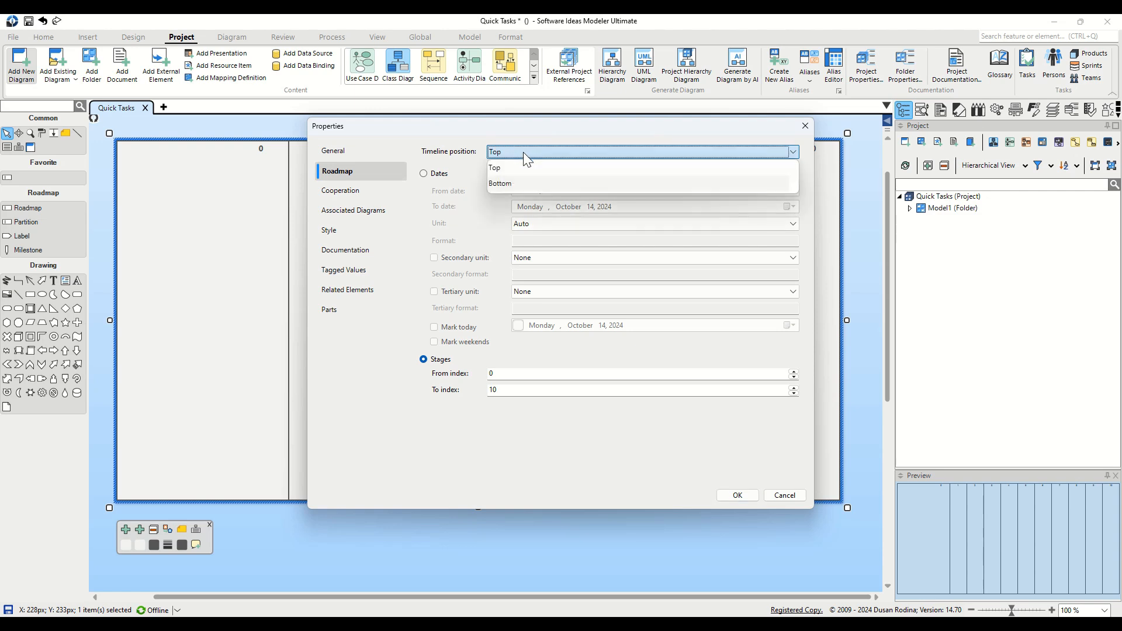
click(526, 181)
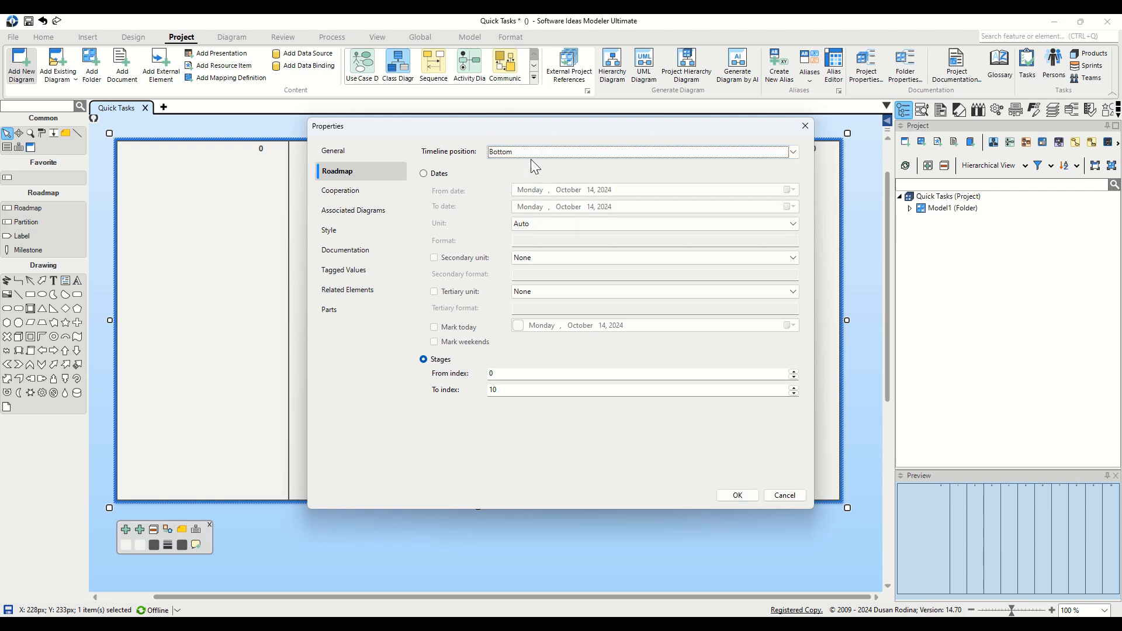
click(531, 155)
click(532, 164)
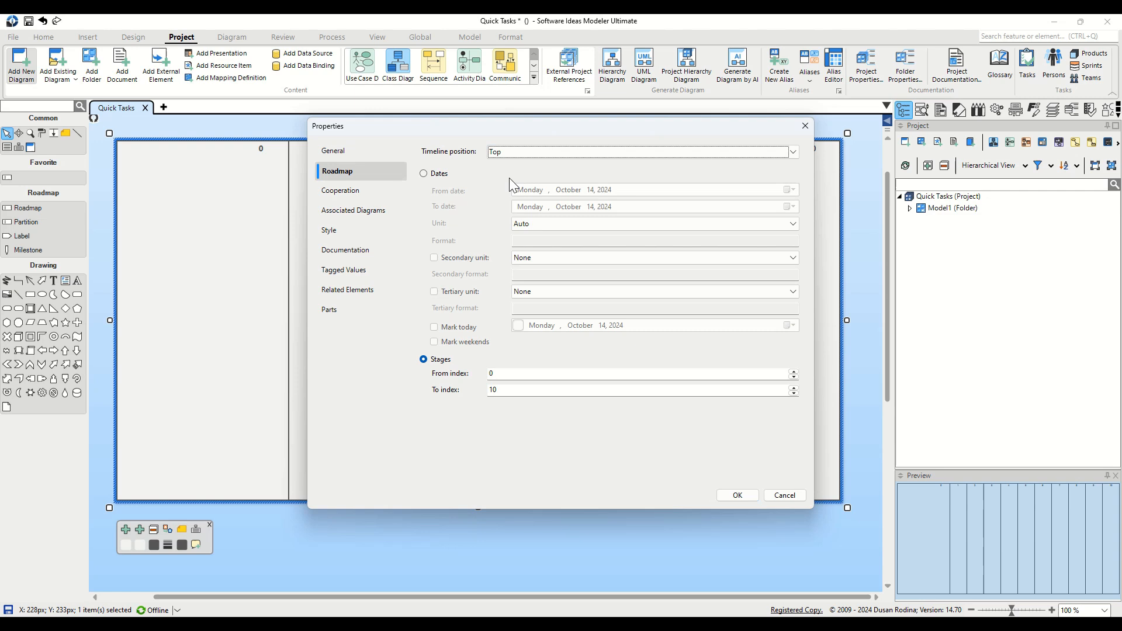
click(439, 175)
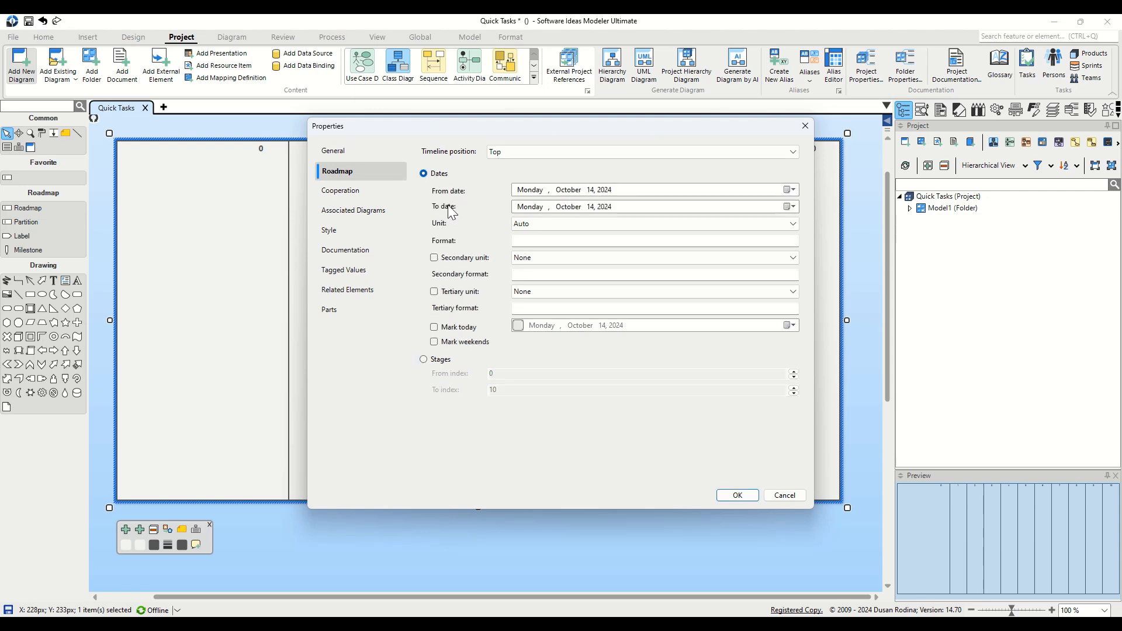
click(446, 366)
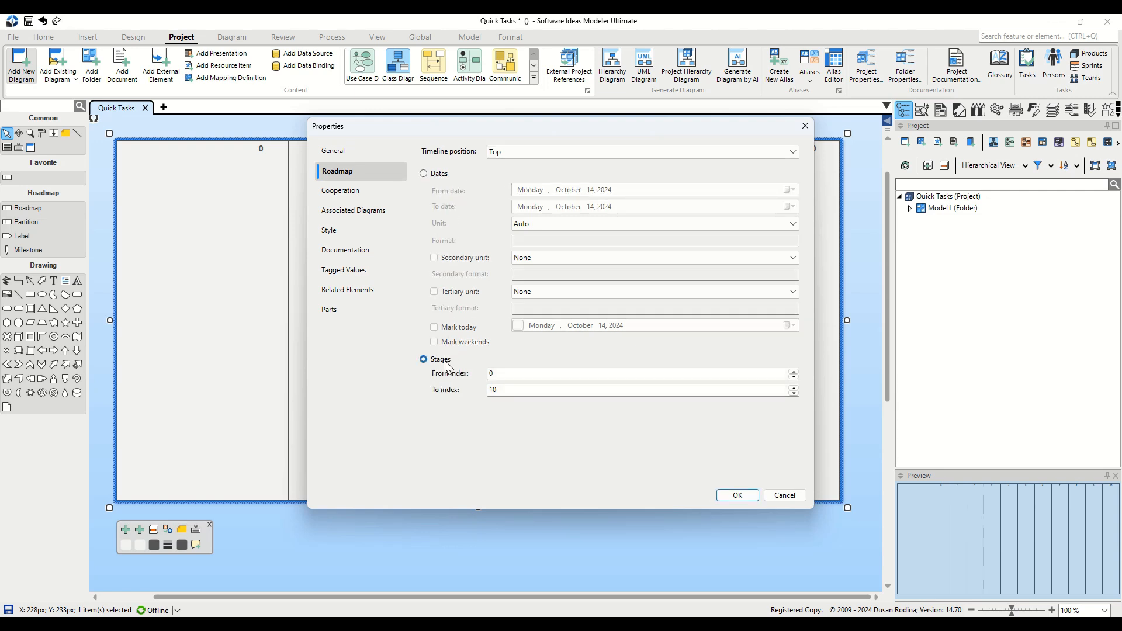
click(450, 173)
click(430, 360)
Switch the roadmap timeline to Dates, ending December 30, 2025, with Quarters as the unit
click(439, 174)
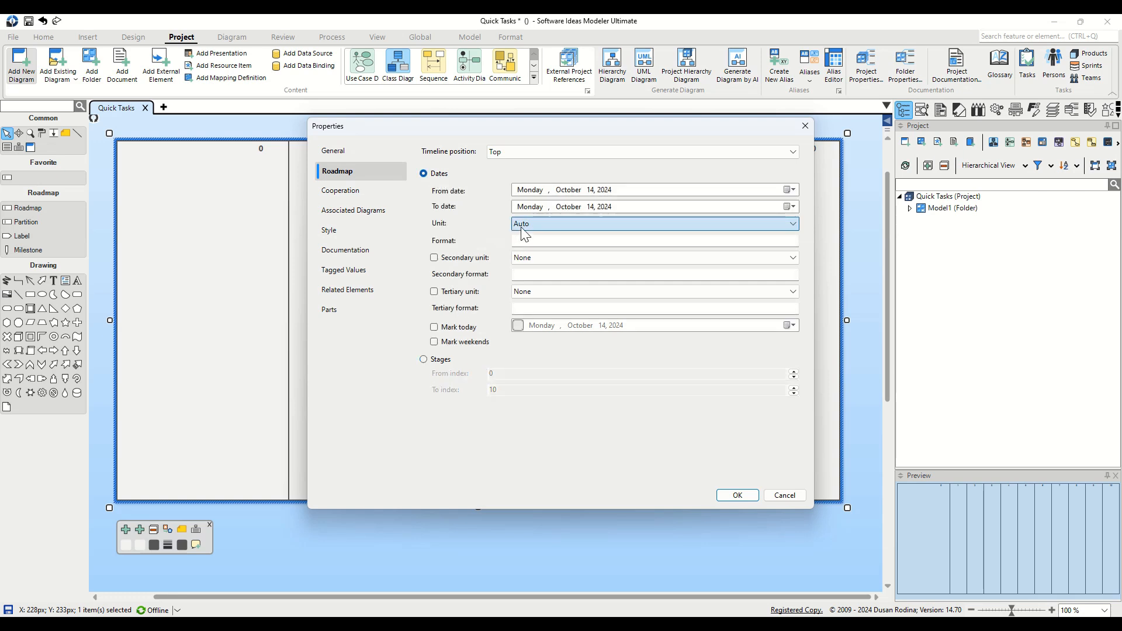
click(605, 207)
key(Up)
click(585, 208)
click(589, 208)
text(31)
click(580, 207)
key(Up)
key(Up)
click(548, 223)
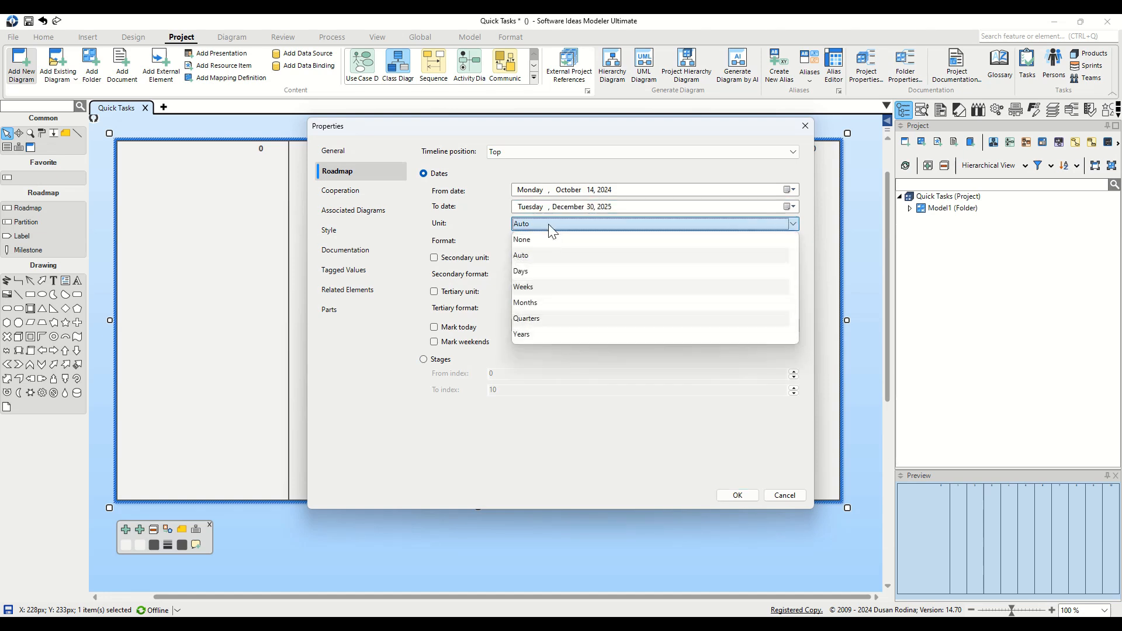
click(539, 319)
click(735, 495)
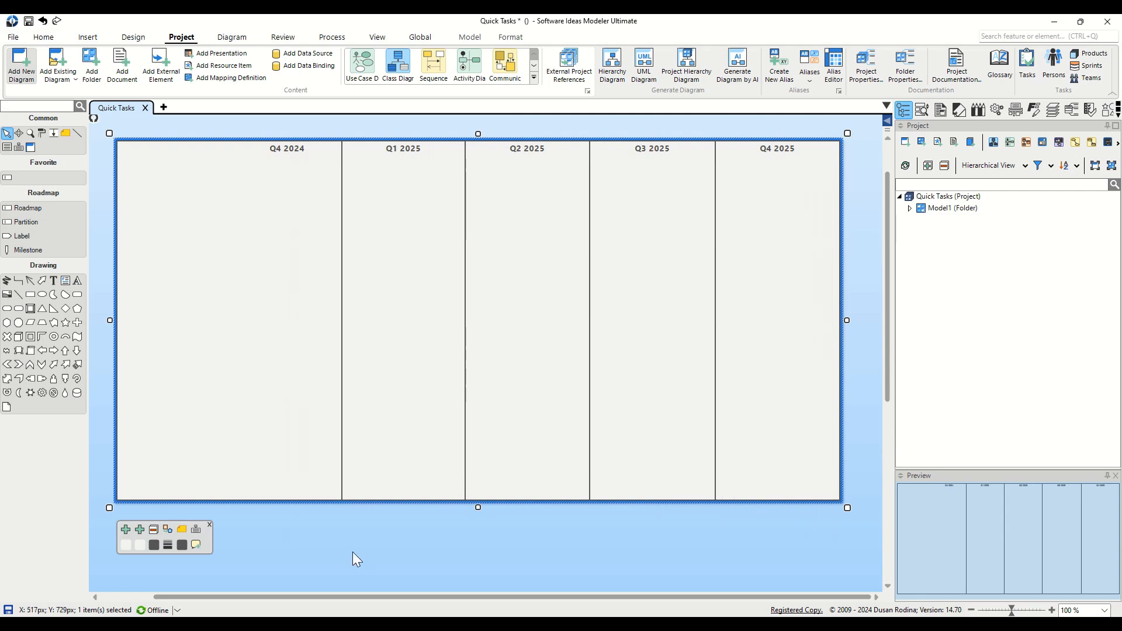
Add a partition named "Core Features" to the roadmap
click(201, 401)
click(130, 528)
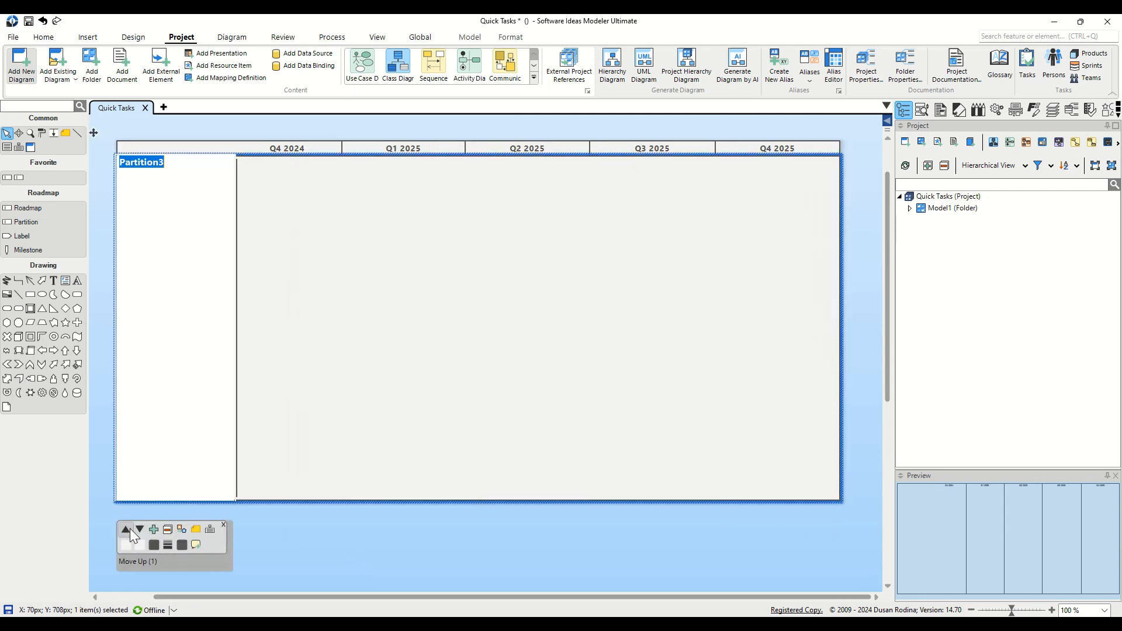
text(Core Features)
key(Return)
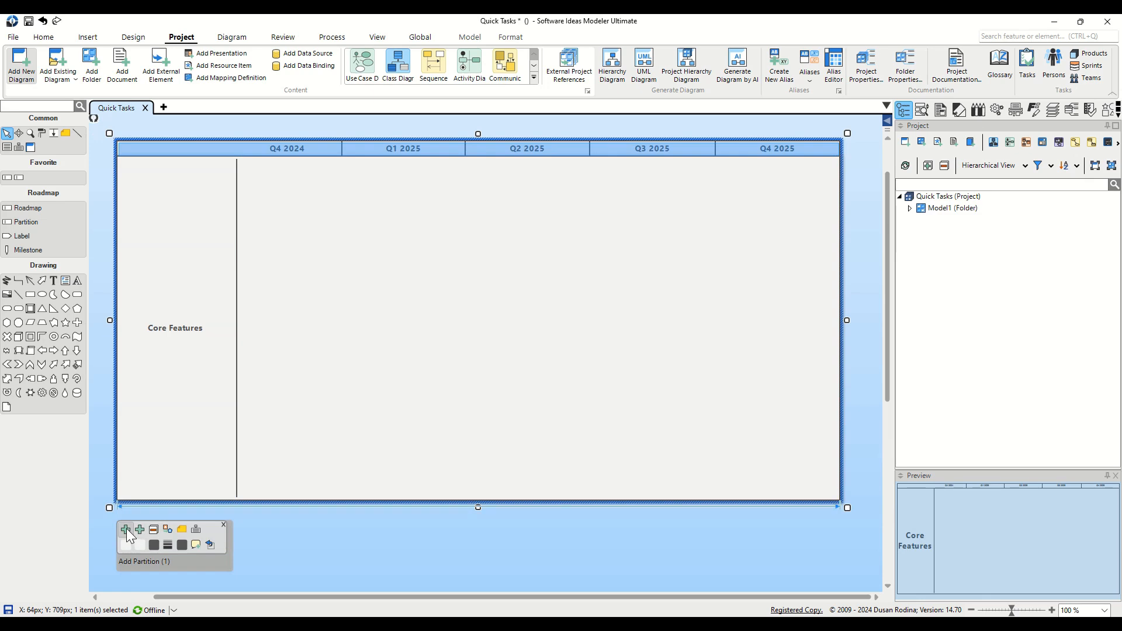
Add a second partition named "User Interface and Experience" and lower its upper boundary until both partitions are about equally tall
click(126, 528)
text(User)
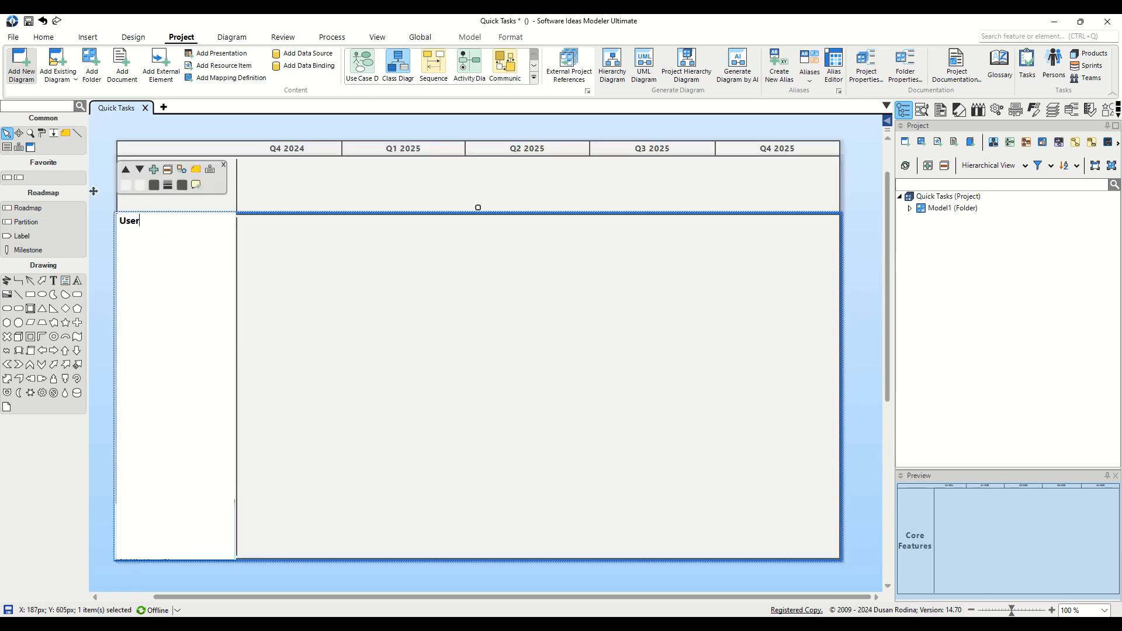
text( Interface and Experience)
key(Return)
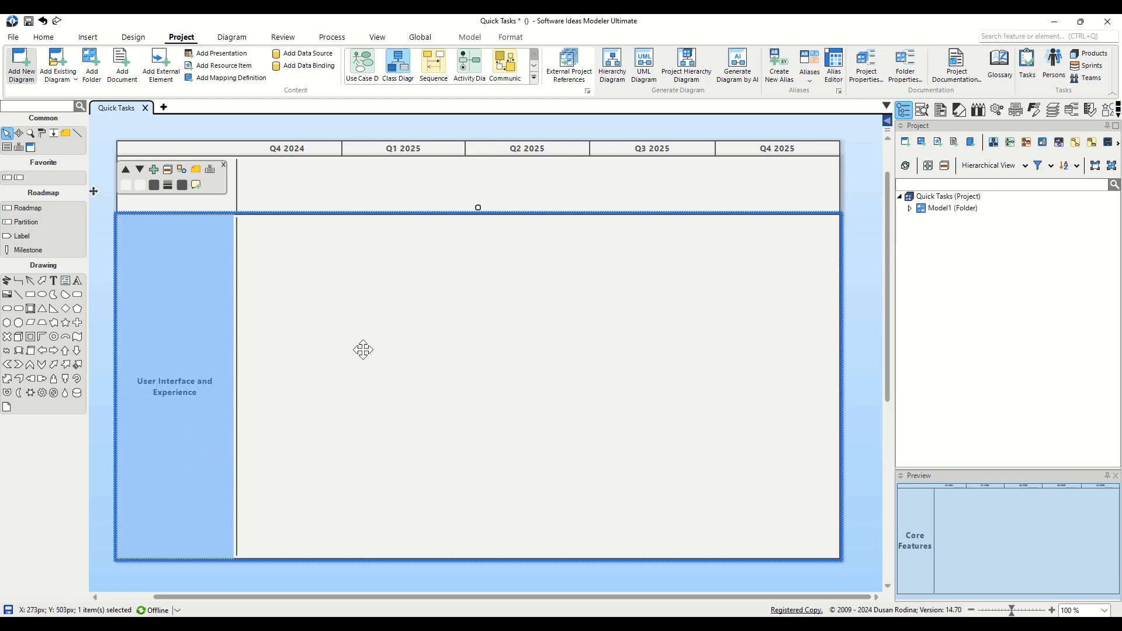
drag(478, 209, 478, 351)
click(261, 126)
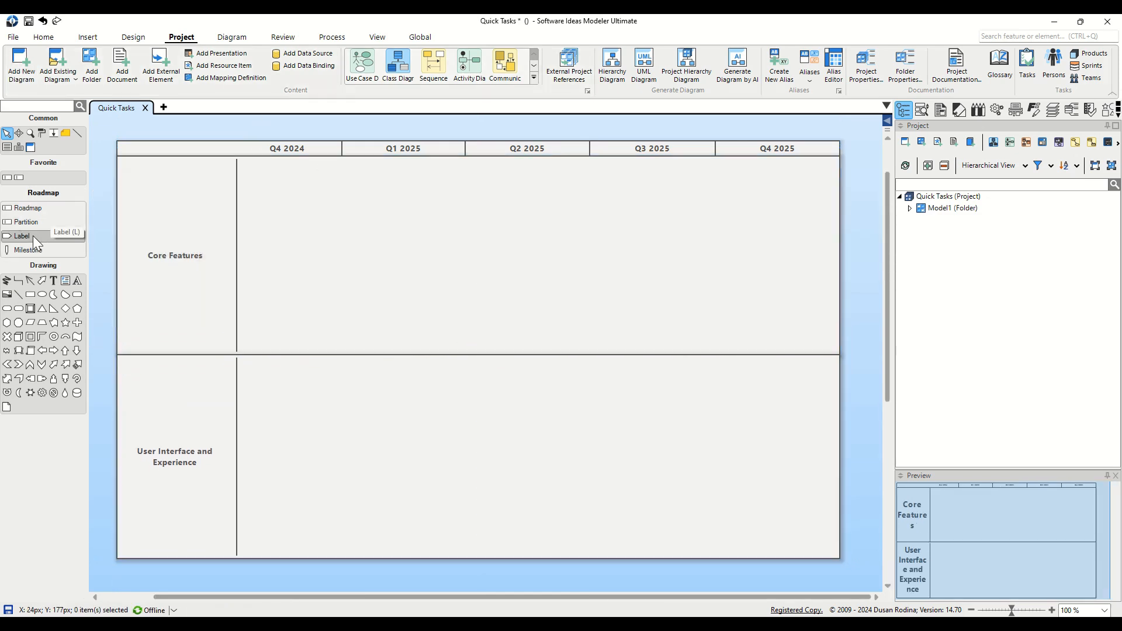
Place a label "Task Creation and Deletion" in the Core Features partition, starting in Q4 2024
drag(33, 235, 292, 259)
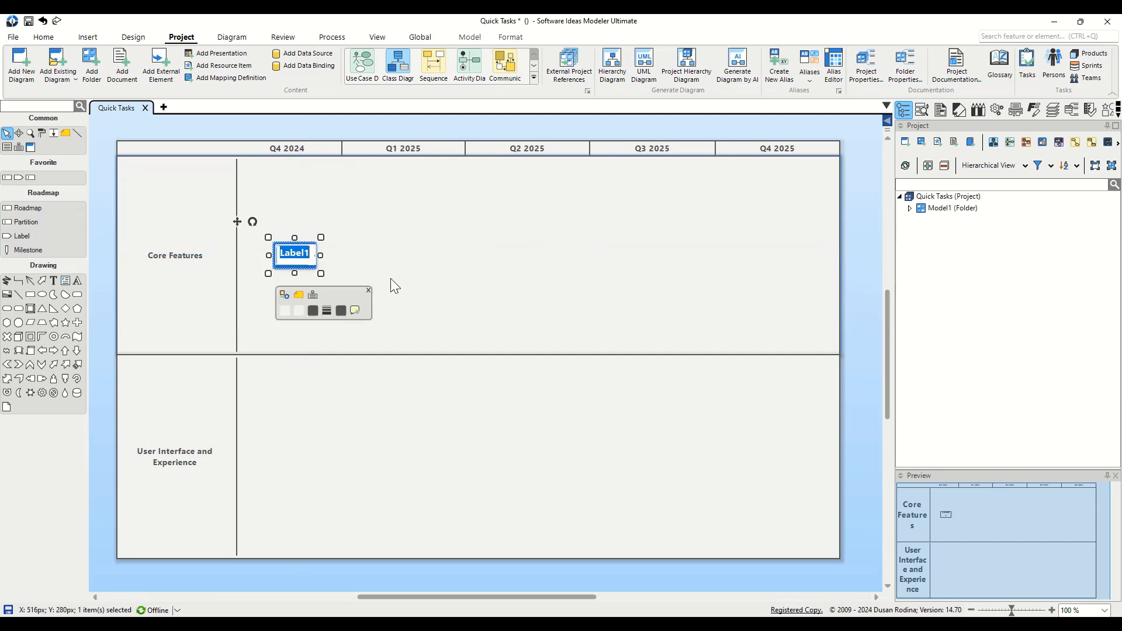
text(Task Creation and Deletion)
key(Return)
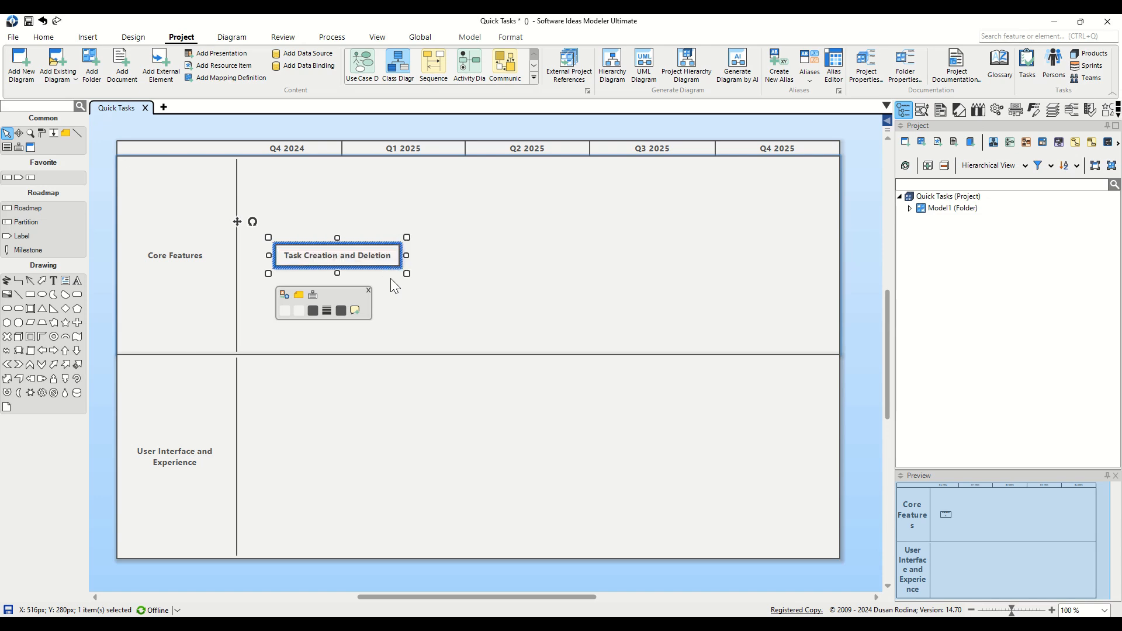
Add a label "Task Editing" directly after Task Creation and Deletion in Core Features, and save the project
click(446, 325)
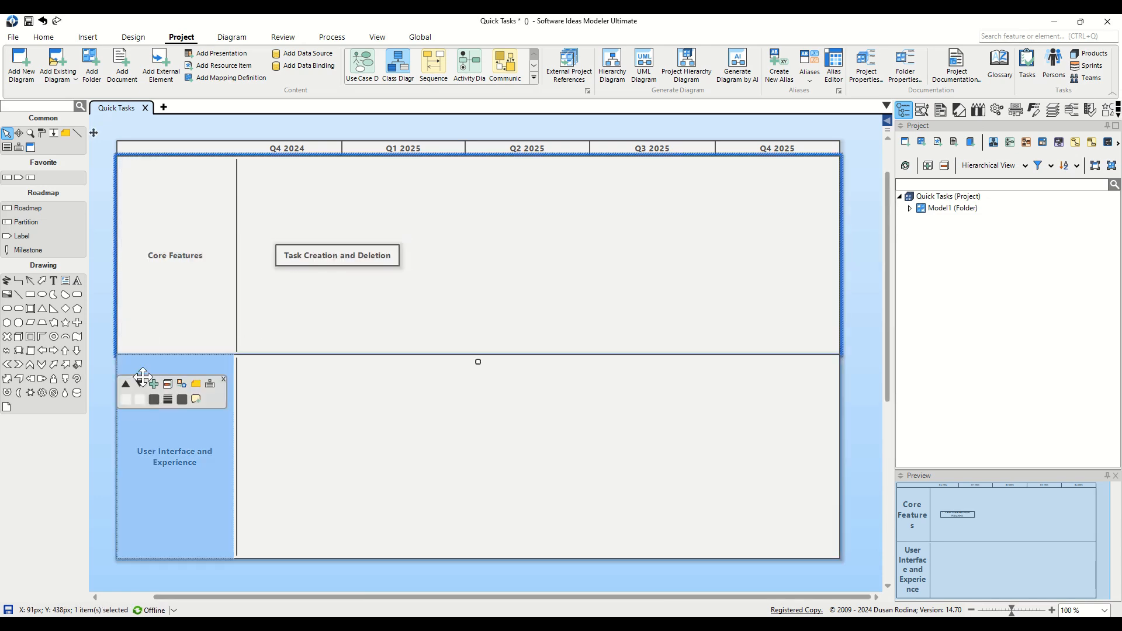
click(153, 386)
text(Task Editin)
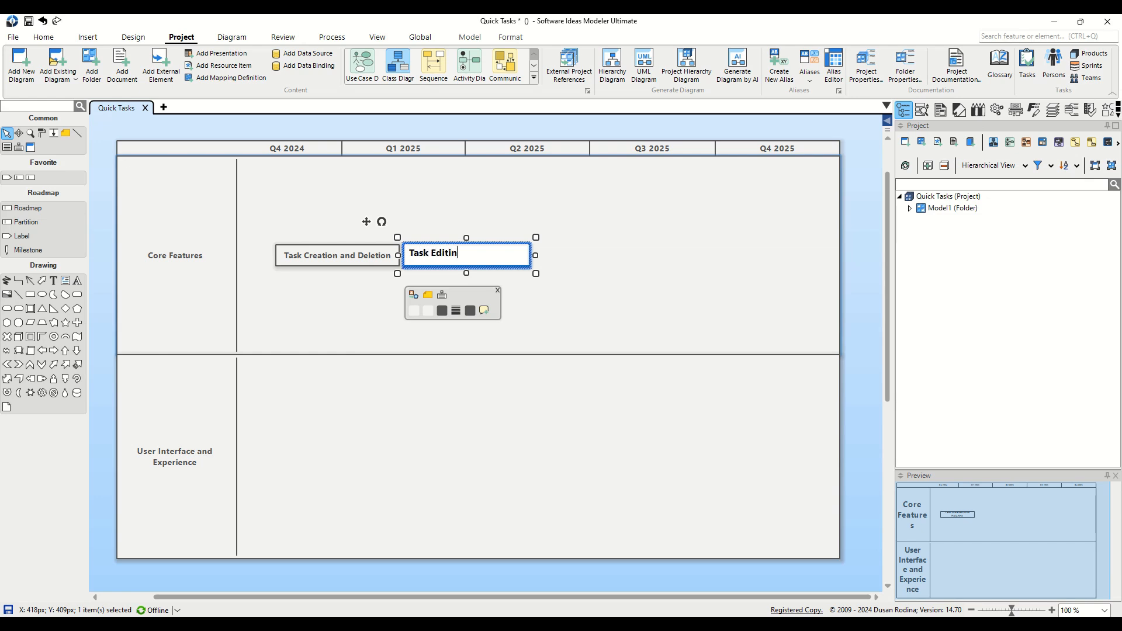
text(g)
key(Return)
key(ctrl+s)
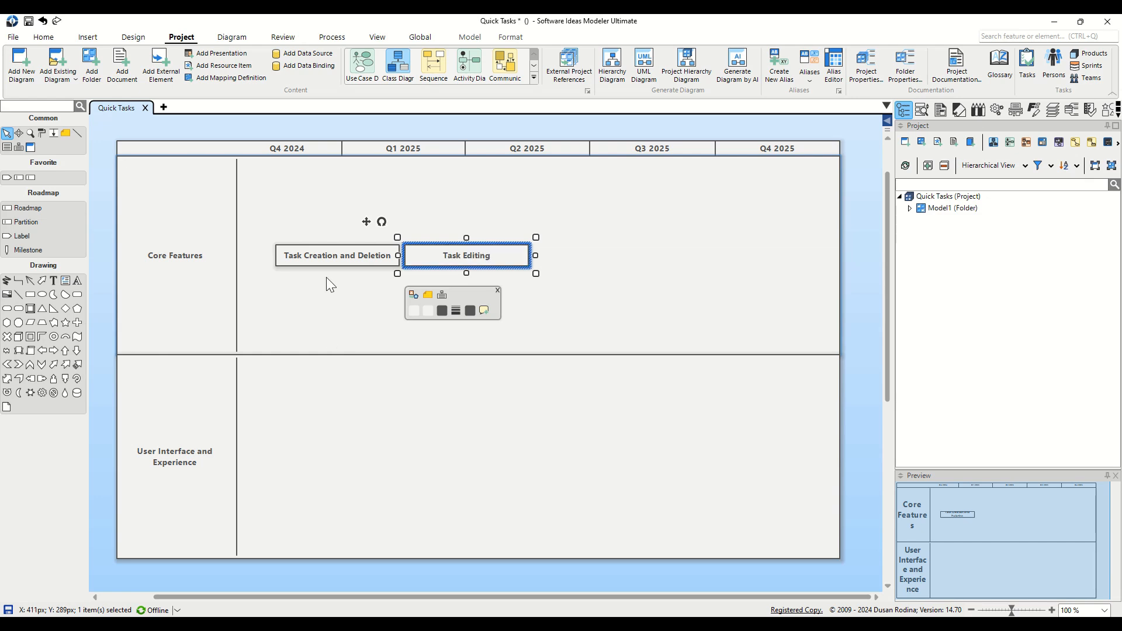
Add a wide "Basic Notifications" label in Core Features spanning from late Q2 to Q4 2025, and save the project
click(37, 235)
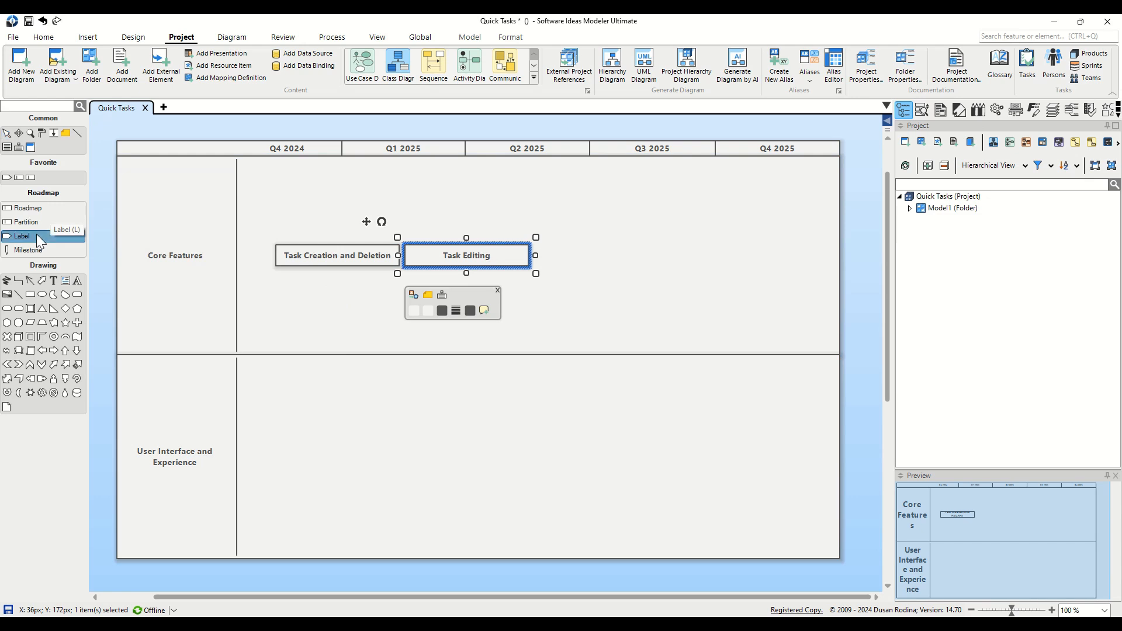
click(577, 255)
drag(641, 275, 810, 279)
text(Basic Notifications)
key(Return)
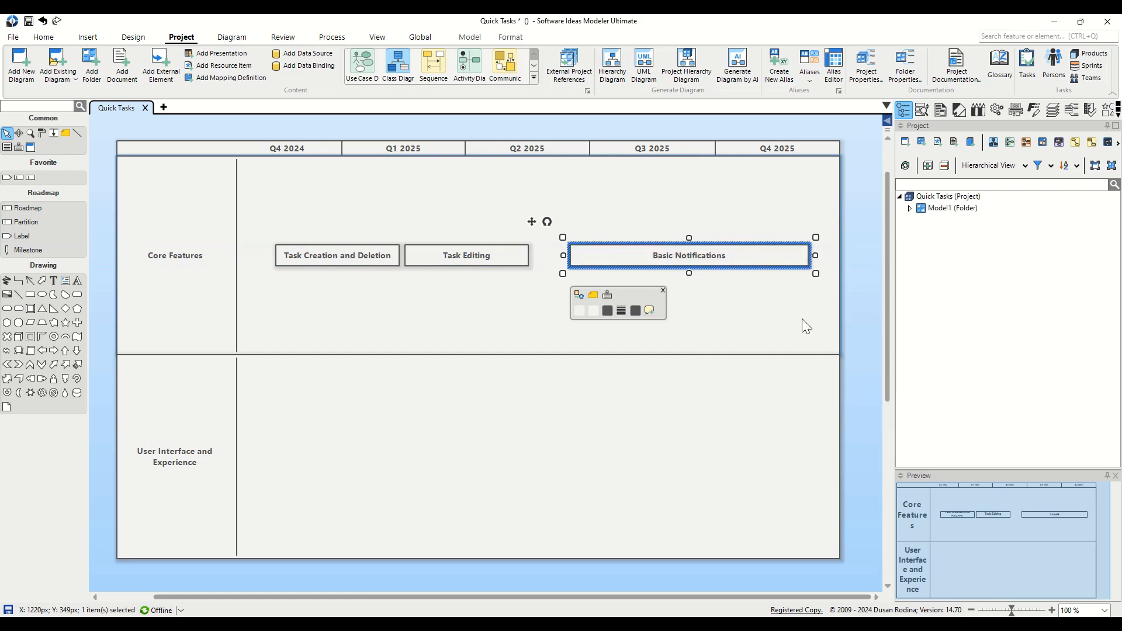
key(ctrl+s)
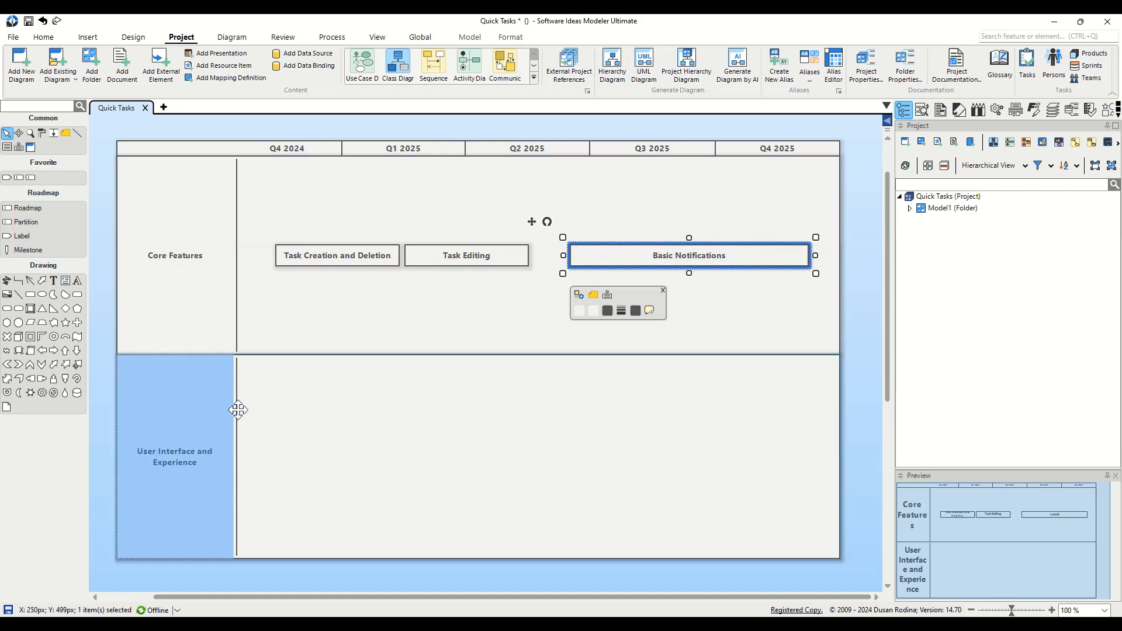
Add labels "User Interface Design" from Q4 2024 and "Responsive Layout" around Q1–Q2 2025 to the User Interface and Experience partition
drag(45, 237, 313, 458)
text(User Interface Design)
click(472, 455)
text(Responsive Layout)
Add a third label, "User SEttings", in Q3 2025 of the User Interface and Experience partition
drag(24, 236, 653, 455)
text(User)
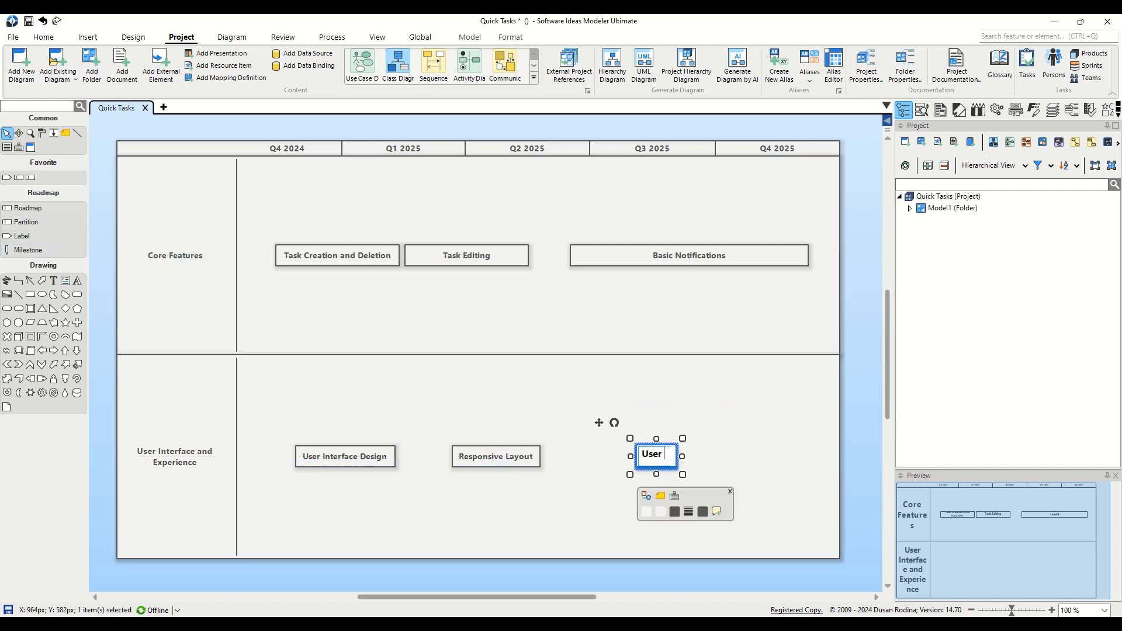
text( SEttings)
key(Return)
Adjust the Responsive Layout label and shorten Task Editing from its start so the two labels line up vertically
drag(540, 457, 494, 450)
click(403, 267)
drag(398, 256, 421, 256)
Correct the third label's text to "User Settings", stretch it into Q4 2025, and save the project
double_click(673, 458)
key(BackSpace)
text(e)
click(838, 468)
click(689, 456)
drag(707, 456, 801, 457)
click(778, 495)
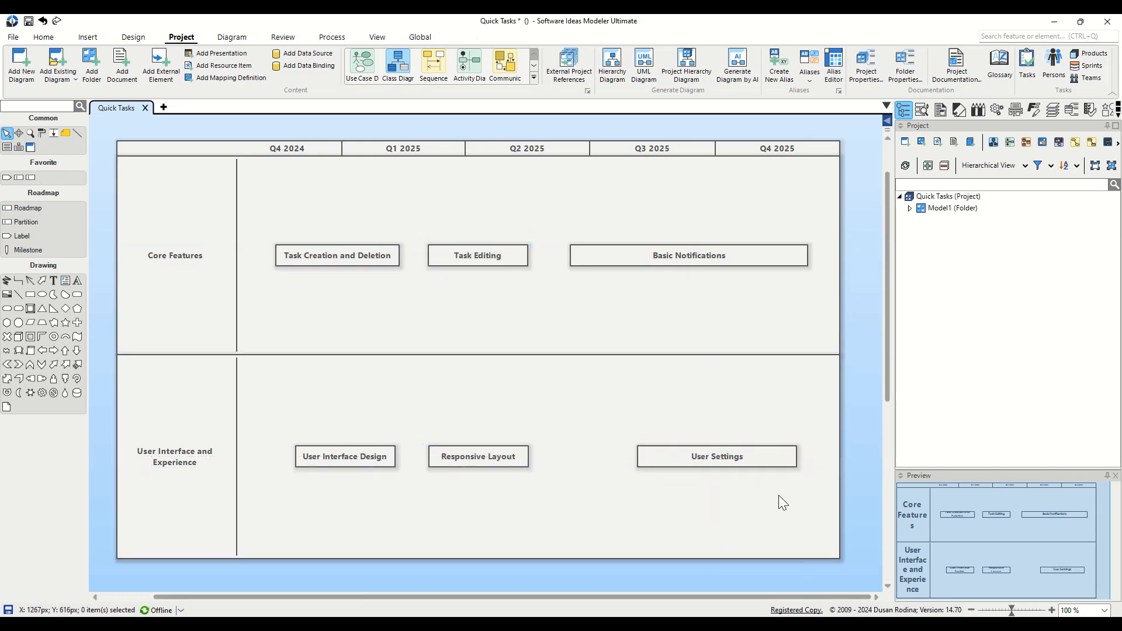
key(ctrl+s)
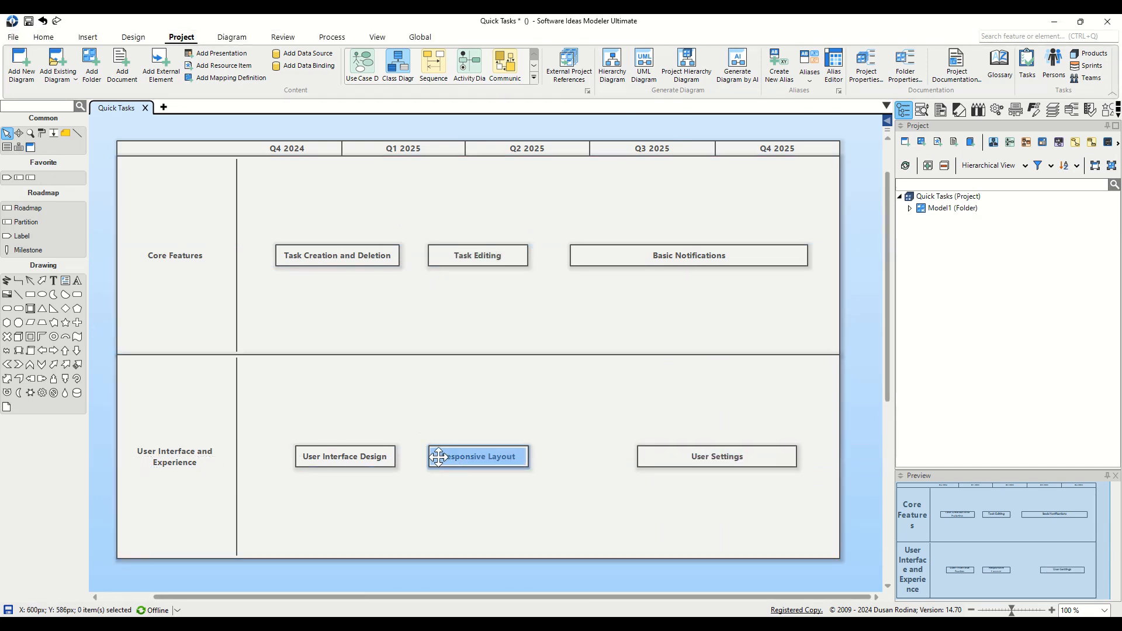
Try moving the User Interface and Experience partition up above Core Features and back down
click(301, 407)
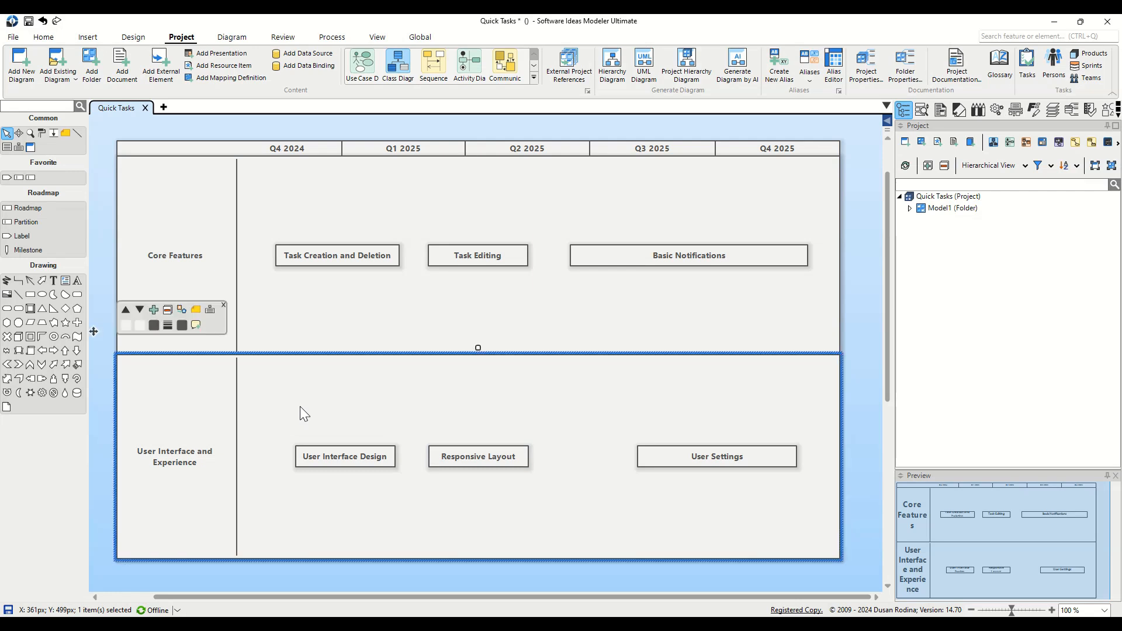
click(126, 310)
click(140, 390)
Apply the Flat Light Yellow style to the whole roadmap element
click(44, 37)
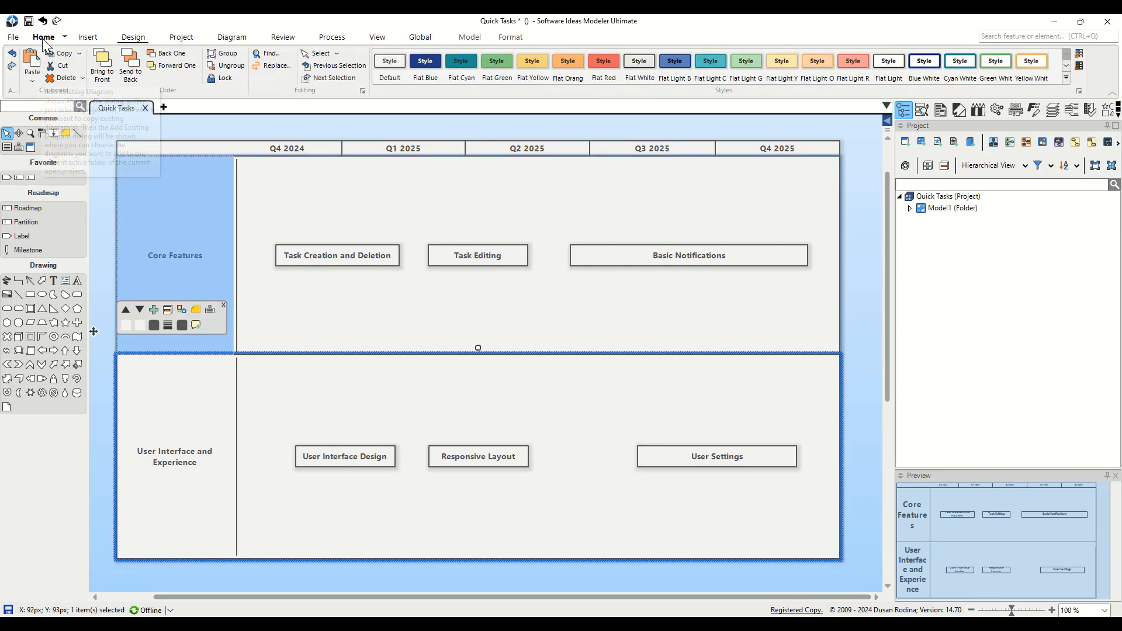
click(458, 189)
click(210, 146)
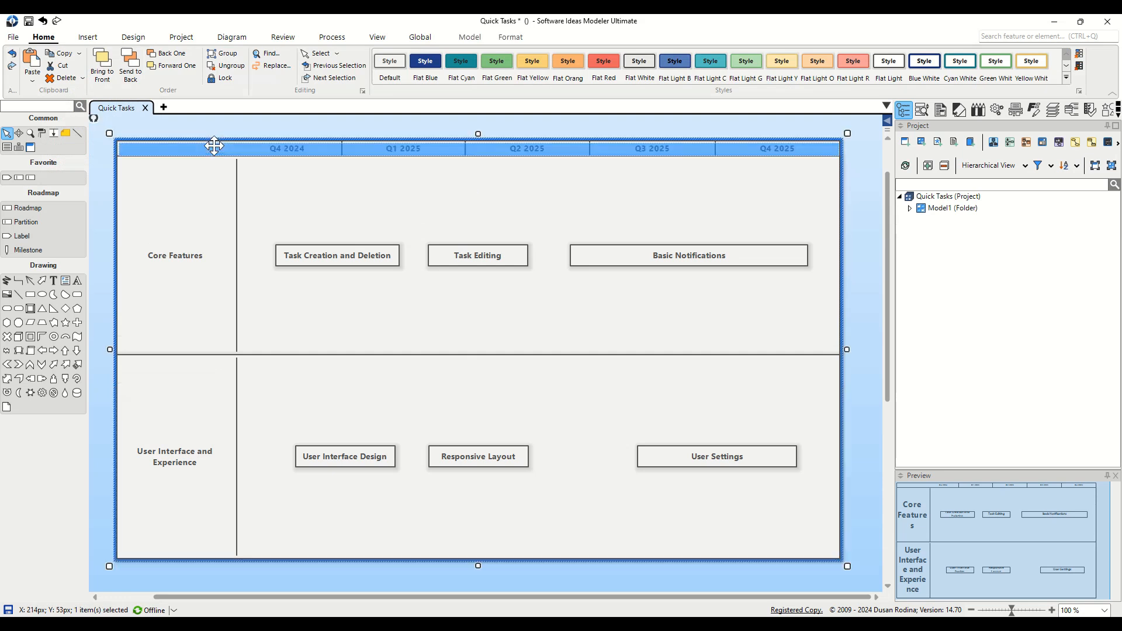
click(784, 58)
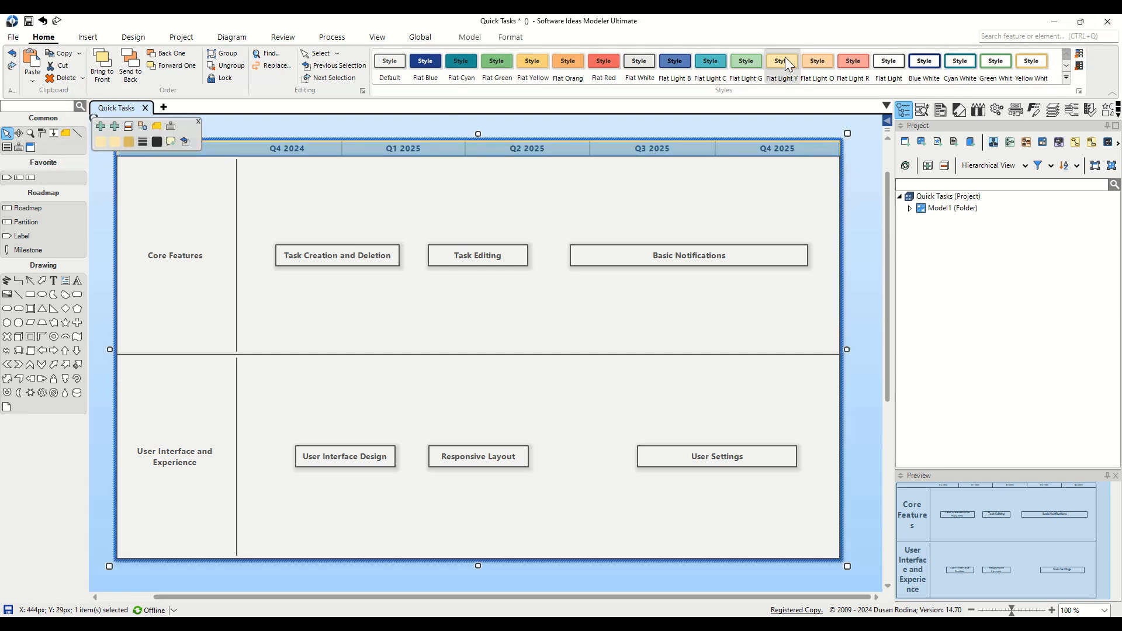
Apply the Transparent style to the Core Features and the User Interface and Experience partitions
click(270, 200)
click(1066, 77)
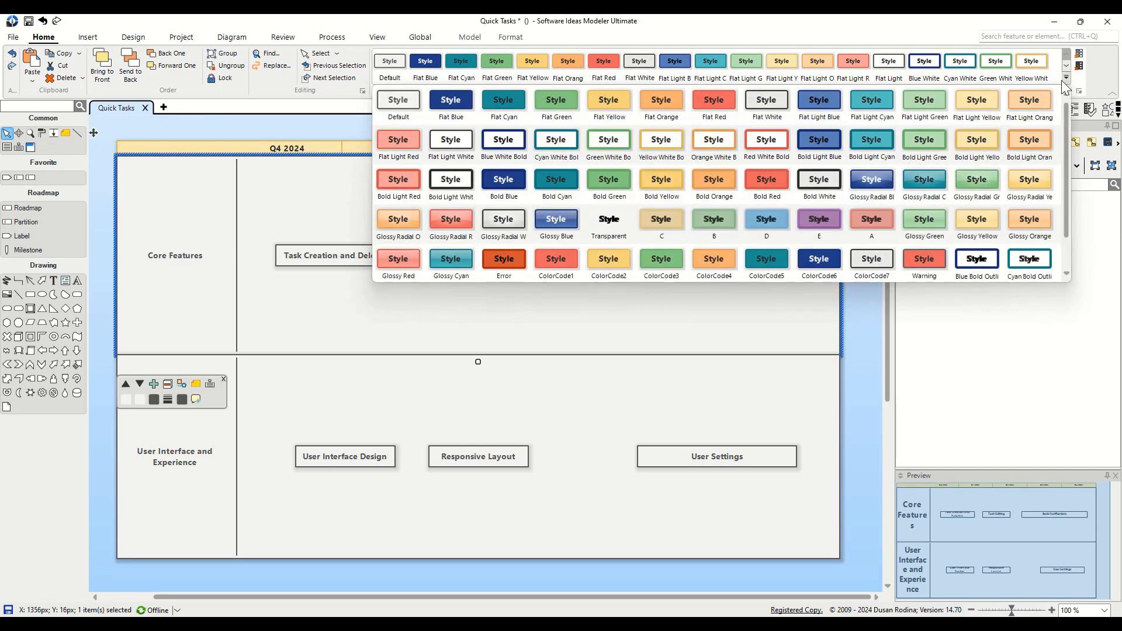
click(622, 224)
click(610, 387)
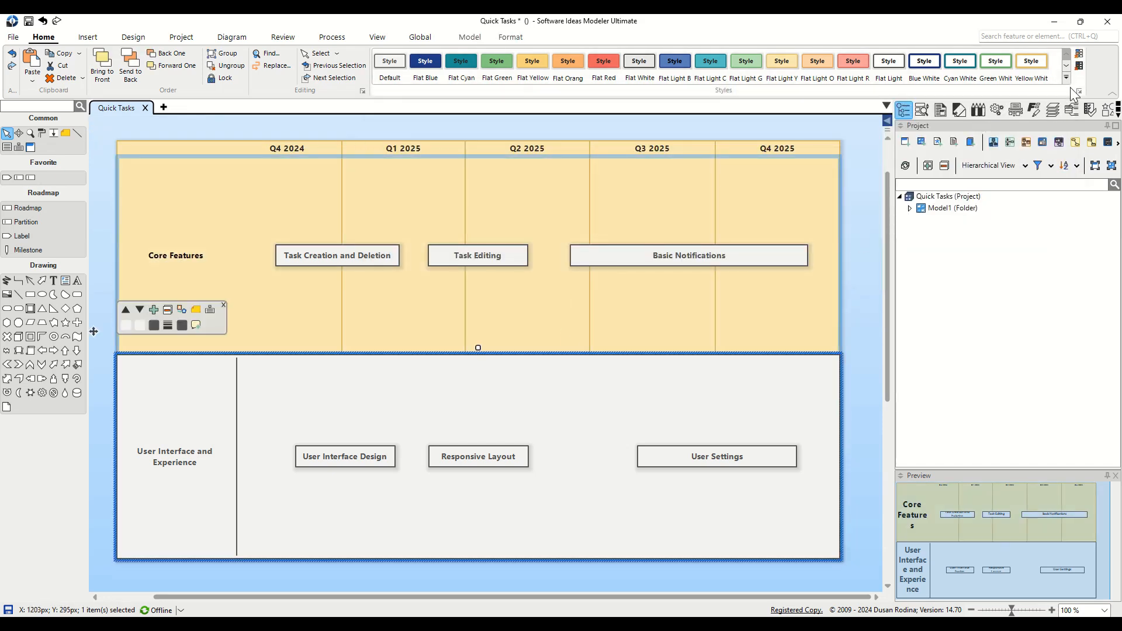
click(1066, 78)
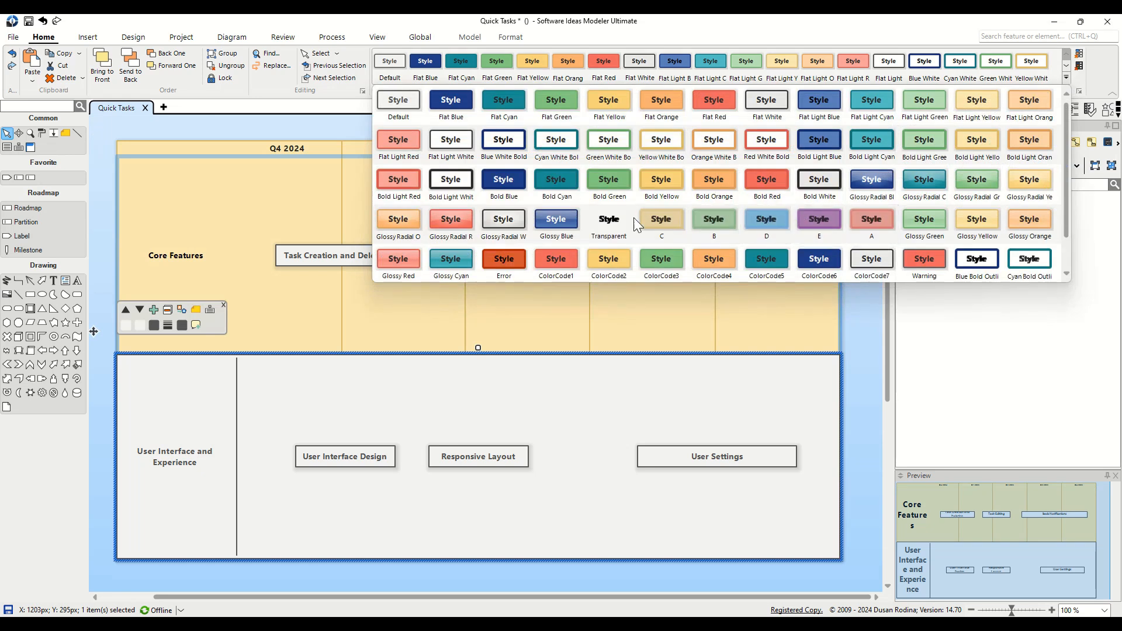
click(613, 222)
Give both partitions together a thin border line by changing their border width
click(271, 293)
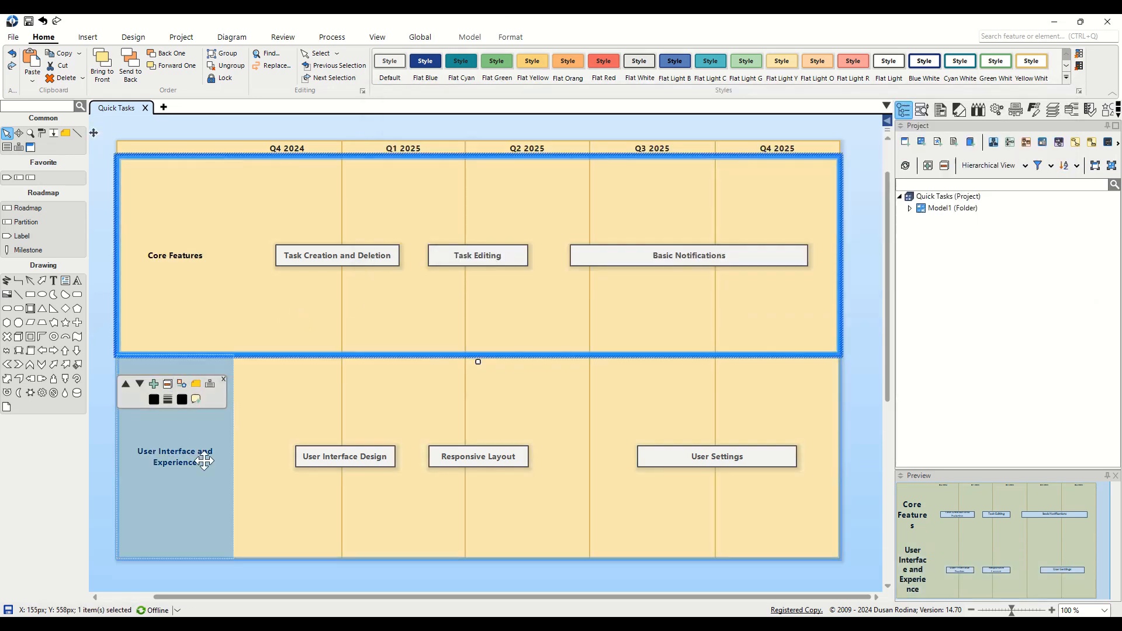
ctrl+click(249, 484)
click(183, 402)
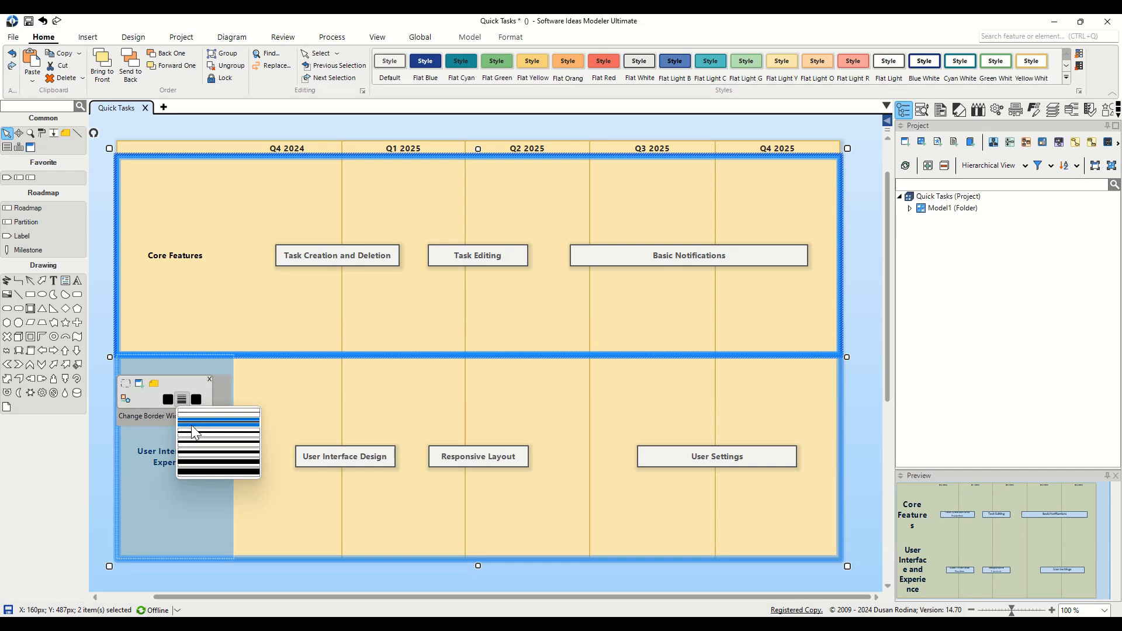
click(191, 425)
click(219, 133)
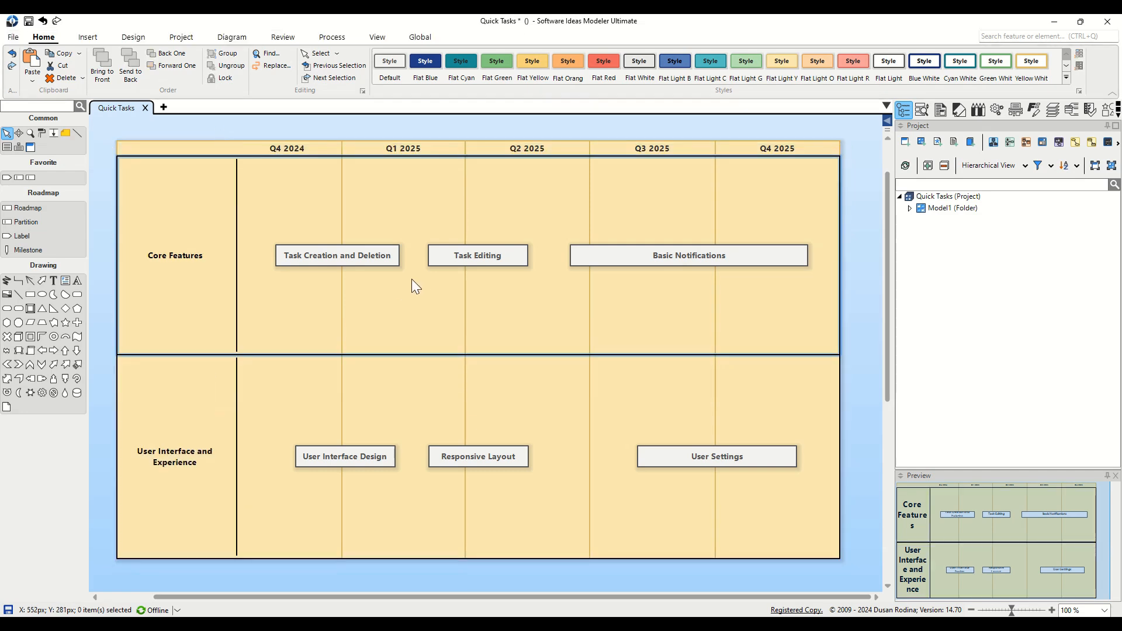
Apply the Glossy Radial Orange style to all three labels in the Core Features partition
drag(268, 226, 798, 304)
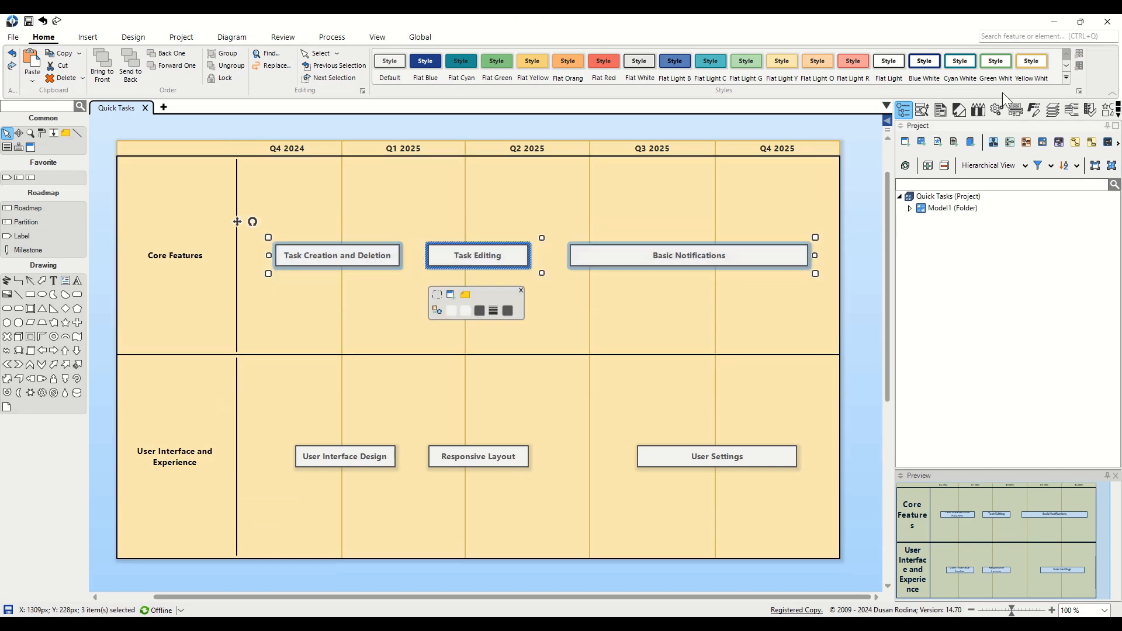
click(1067, 65)
click(1066, 65)
click(1067, 65)
click(1068, 53)
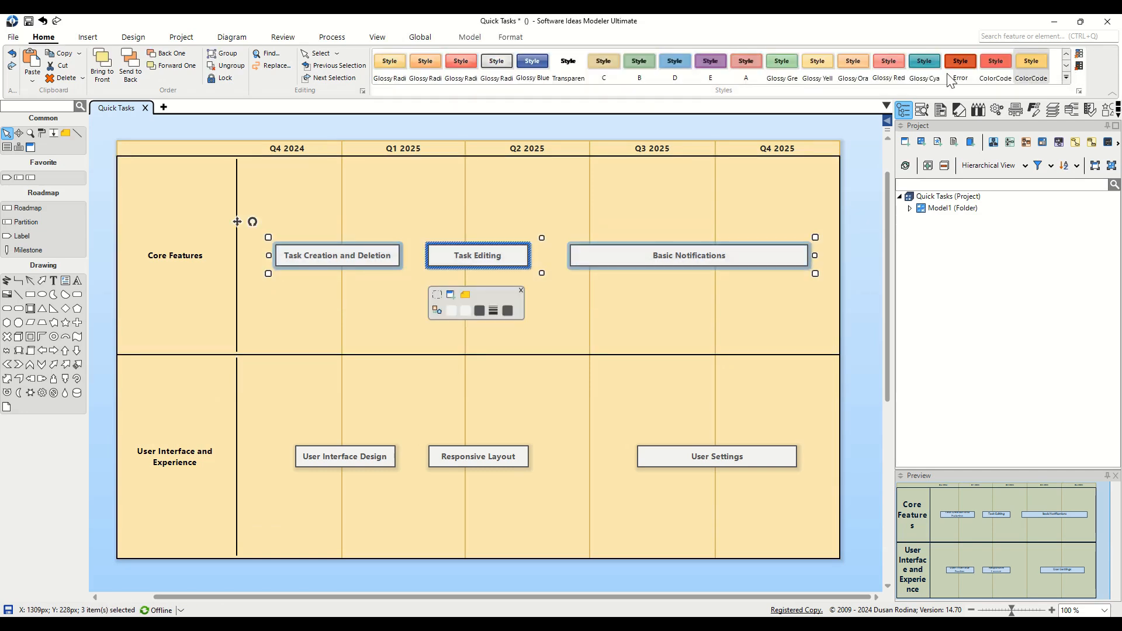
click(427, 65)
Apply the Glossy Radial Red style to all three labels in the User Interface and Experience partition
drag(272, 424, 649, 477)
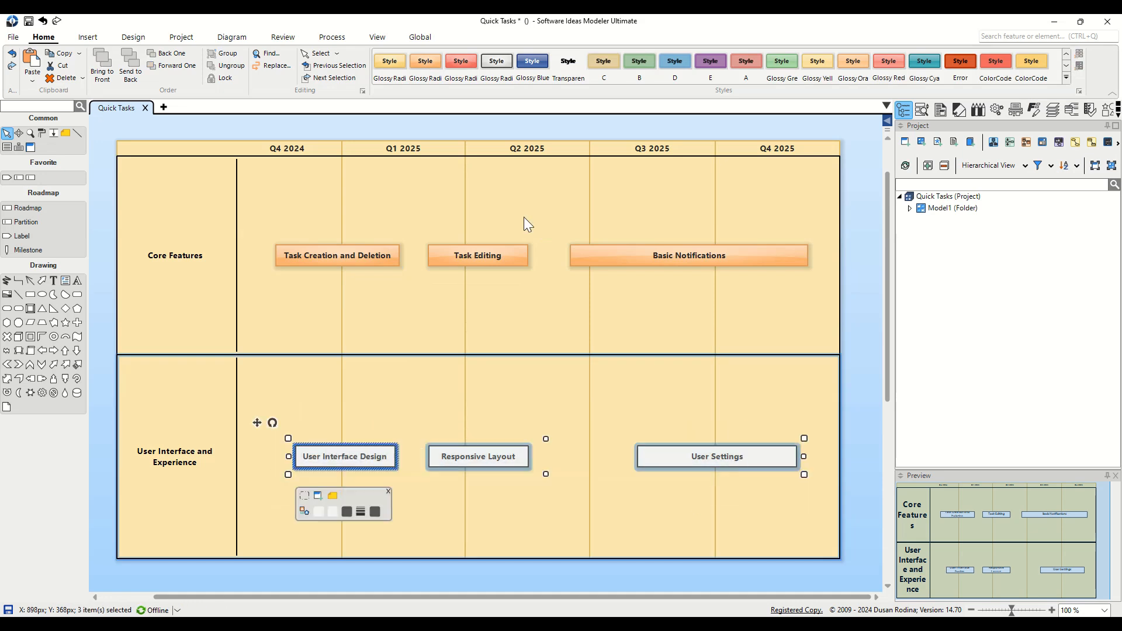
click(461, 66)
click(454, 124)
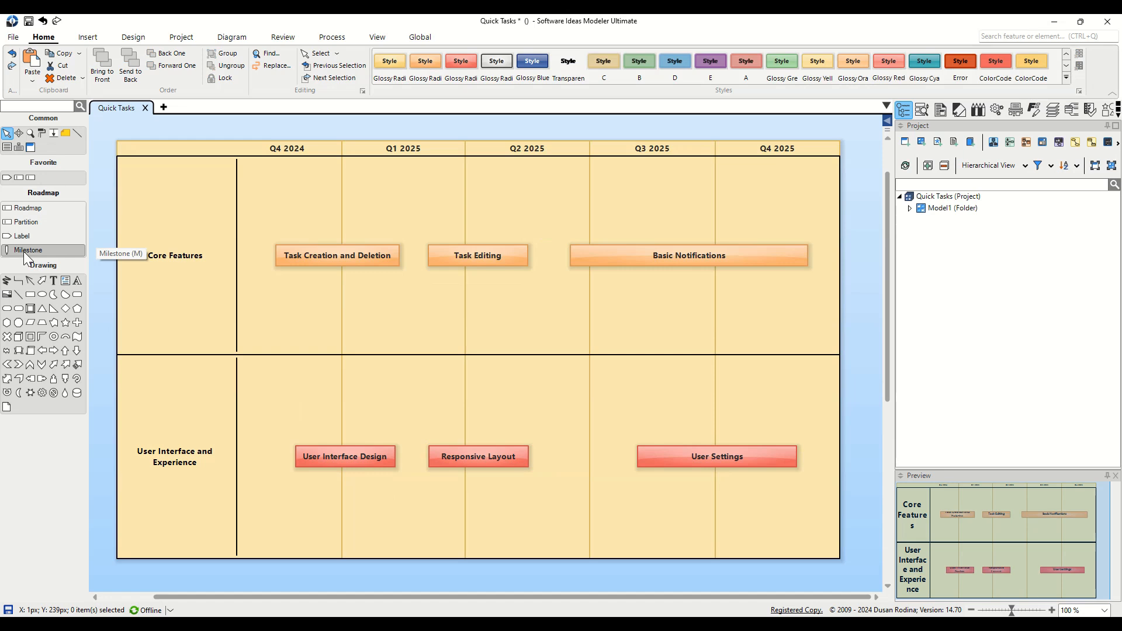
Add a milestone named "Alpha" spanning from the start of Q4 2024 to just before the Task Editing label
drag(25, 257, 260, 150)
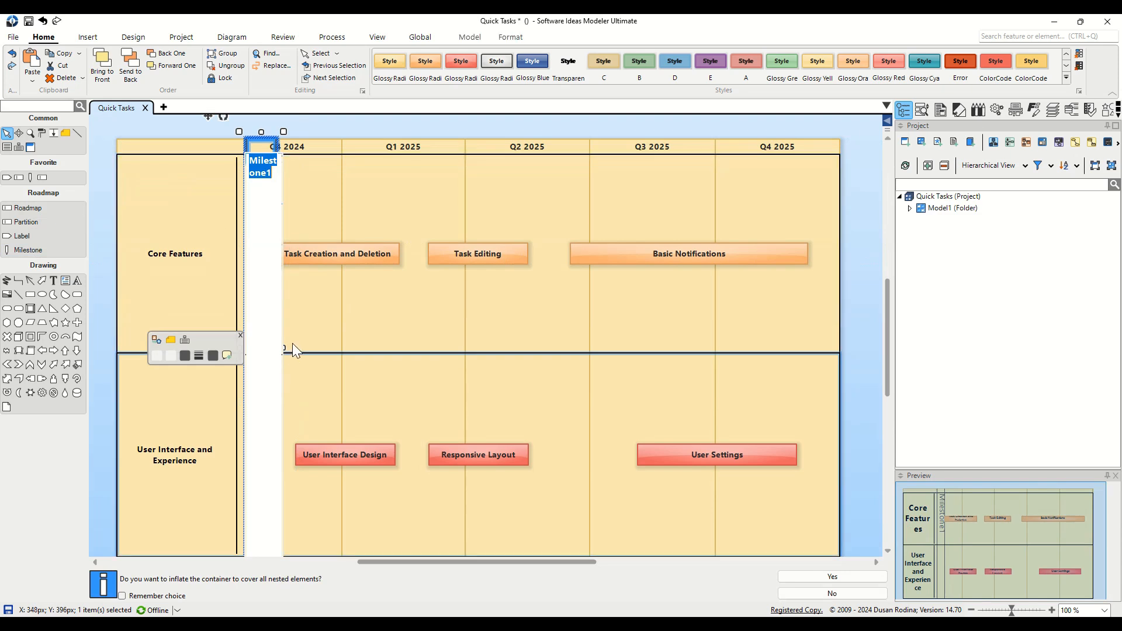
drag(284, 348, 419, 353)
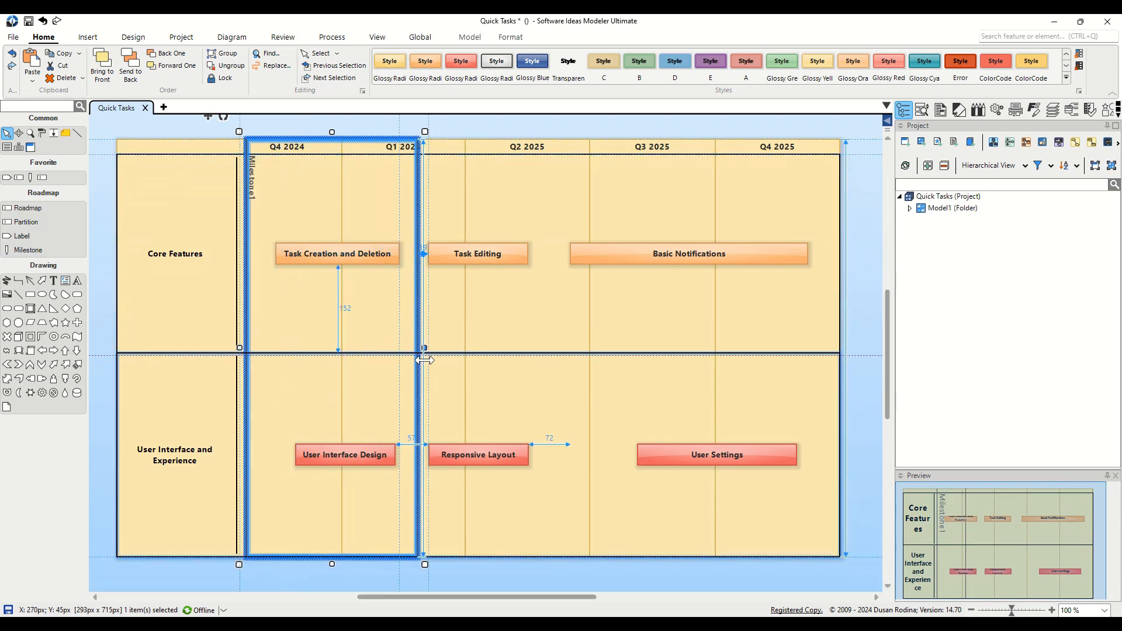
double_click(264, 184)
text(Alpha)
key(Return)
Add a milestone named "Beta" that starts at Alpha's end and encloses the Task Editing and Responsive Layout labels
drag(33, 175, 447, 152)
drag(467, 348, 561, 349)
drag(423, 348, 413, 348)
text(Beta)
key(Return)
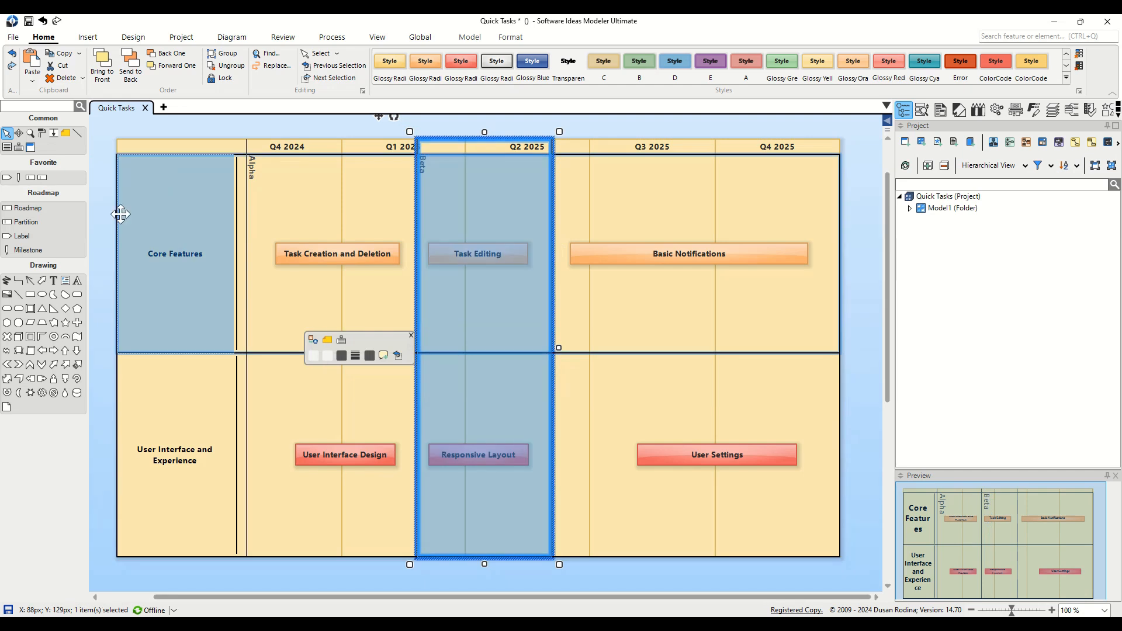
Add a milestone named "Release Candidate" from Beta's end into Q4 2025, enclosing the Basic Notifications and User Settings labels
click(48, 247)
mouse_move(559, 159)
mouse_down()
mouse_move(753, 341)
mouse_move(824, 386)
mouse_up()
text(Release Candidate)
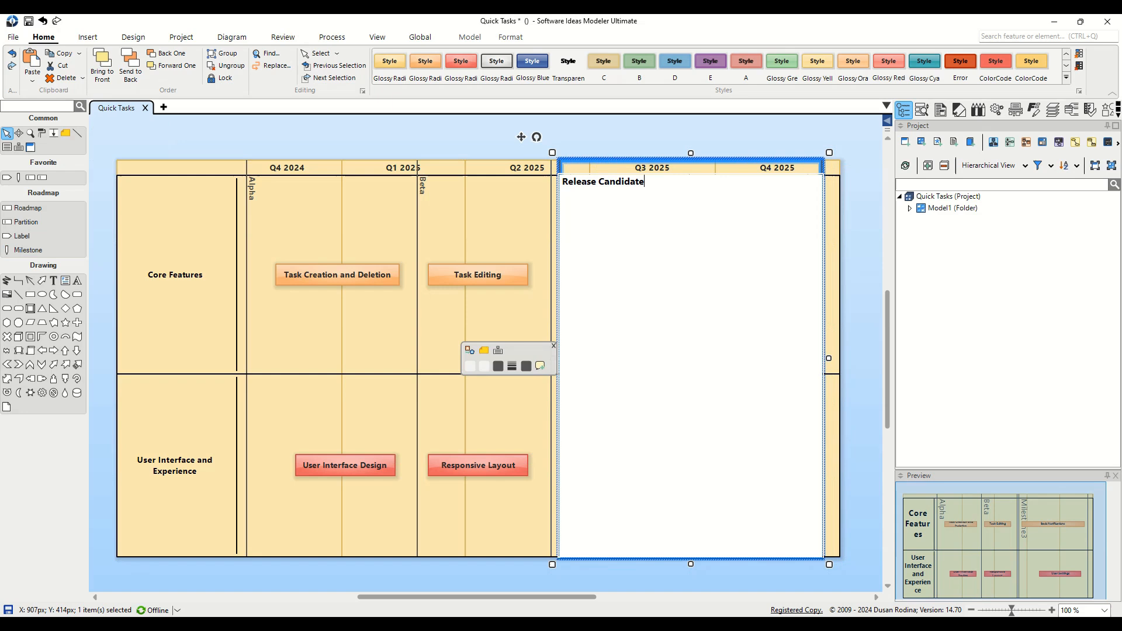
key(Return)
drag(552, 358, 544, 359)
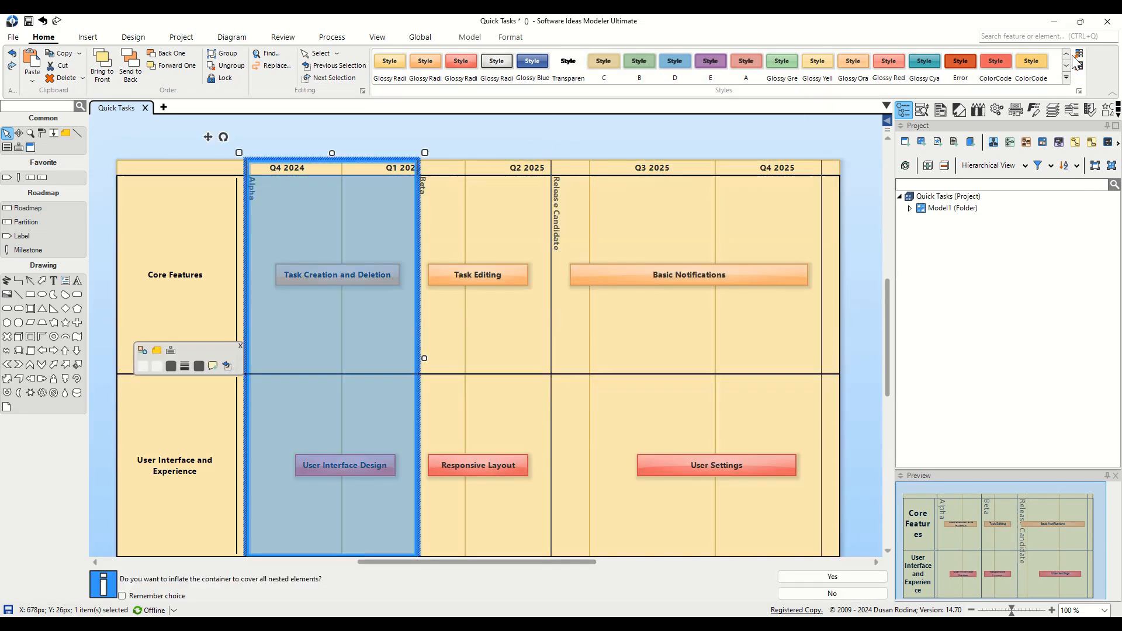
Style the milestones: Flat Red for Alpha, Flat Orange for Beta and Flat Green for Release Candidate
click(1067, 54)
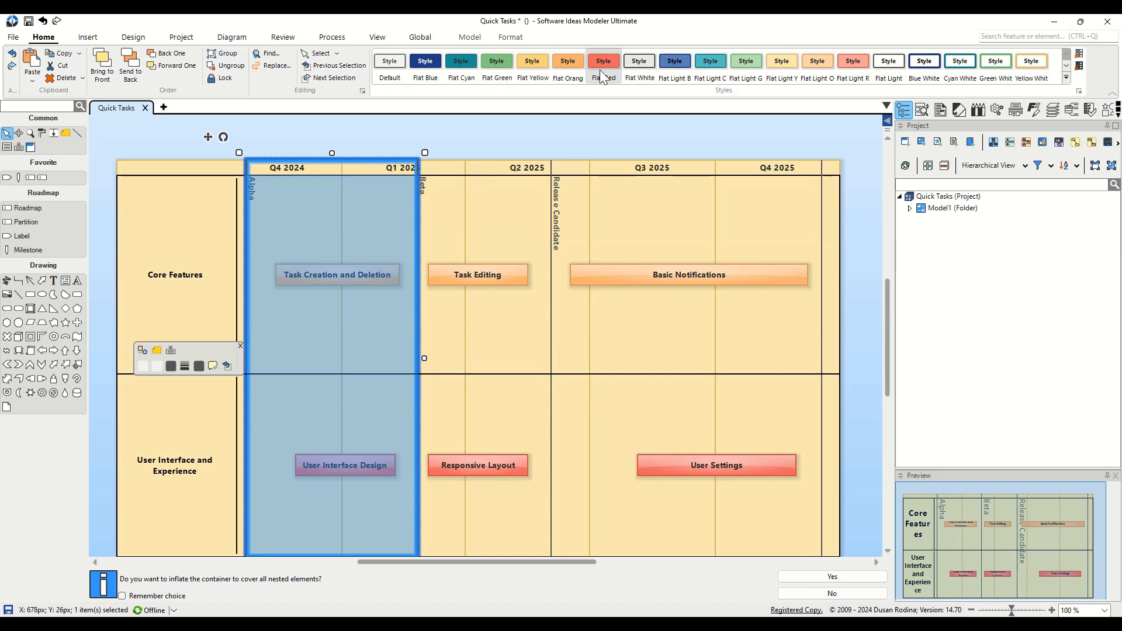
click(506, 202)
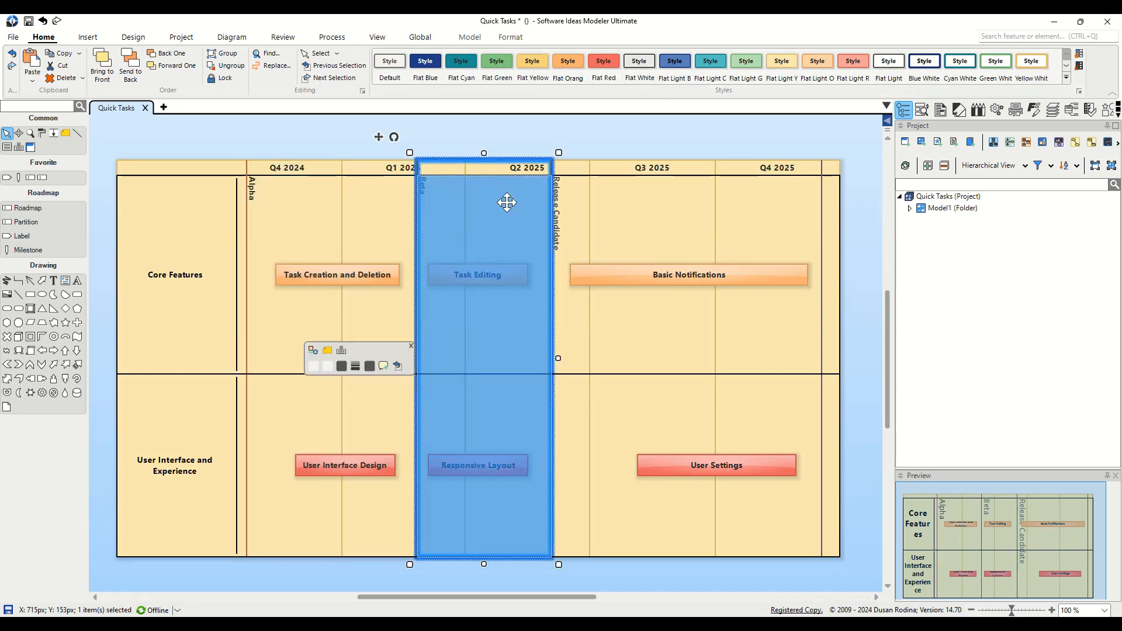
click(634, 234)
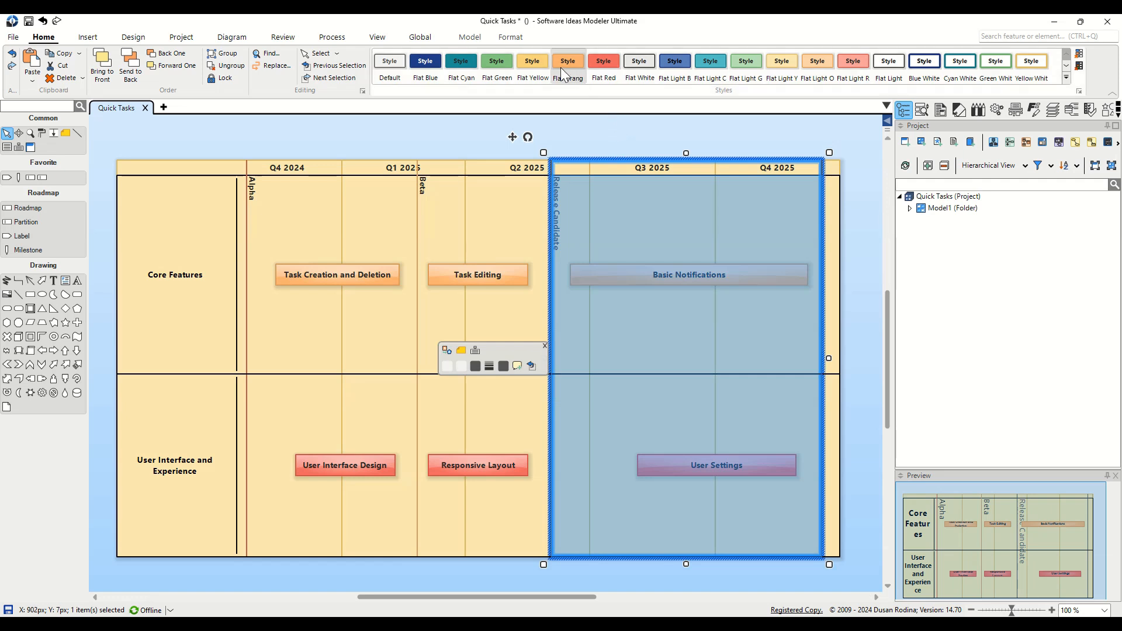
click(506, 70)
Set the milestone type of Alpha, Beta and Release Candidate to Bottom Stripe
click(318, 235)
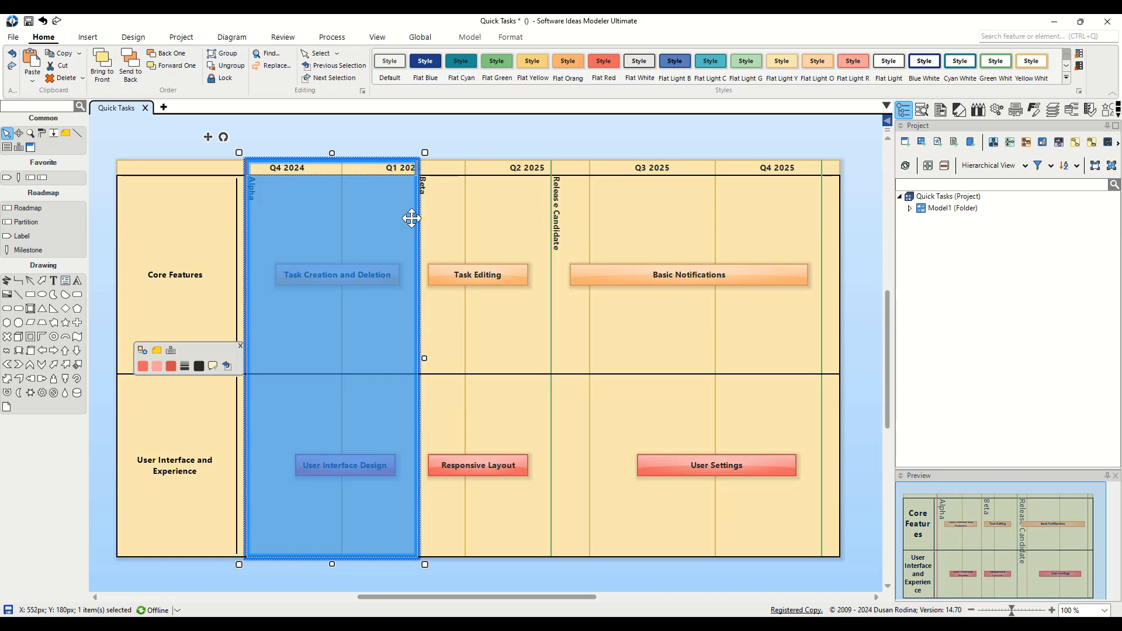
right_click(403, 190)
mouse_move(486, 256)
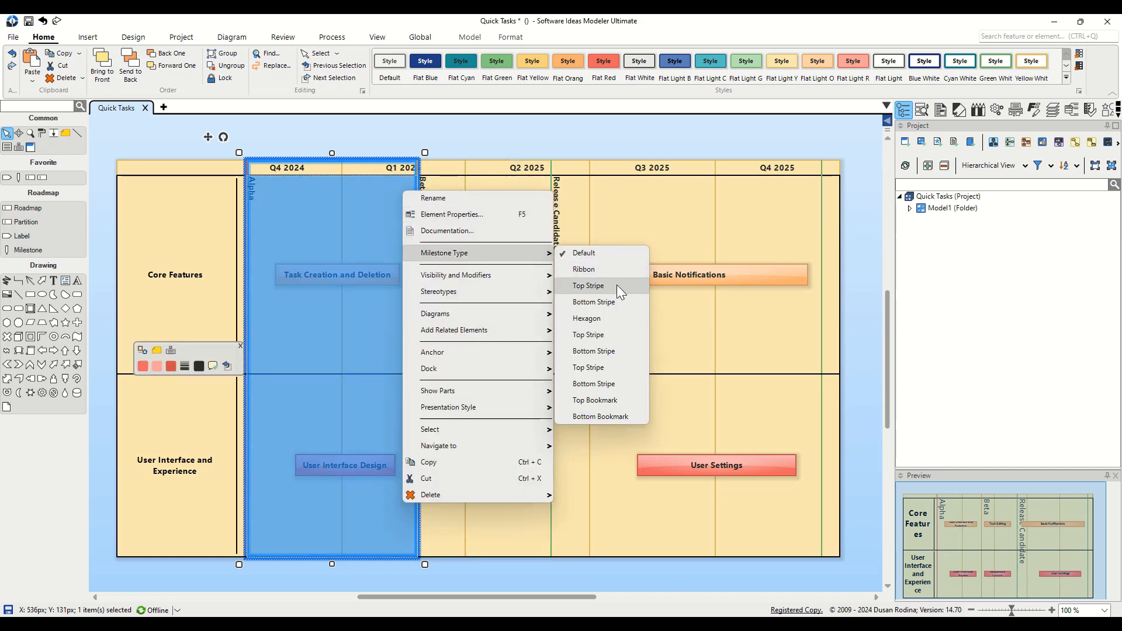
click(615, 301)
right_click(476, 215)
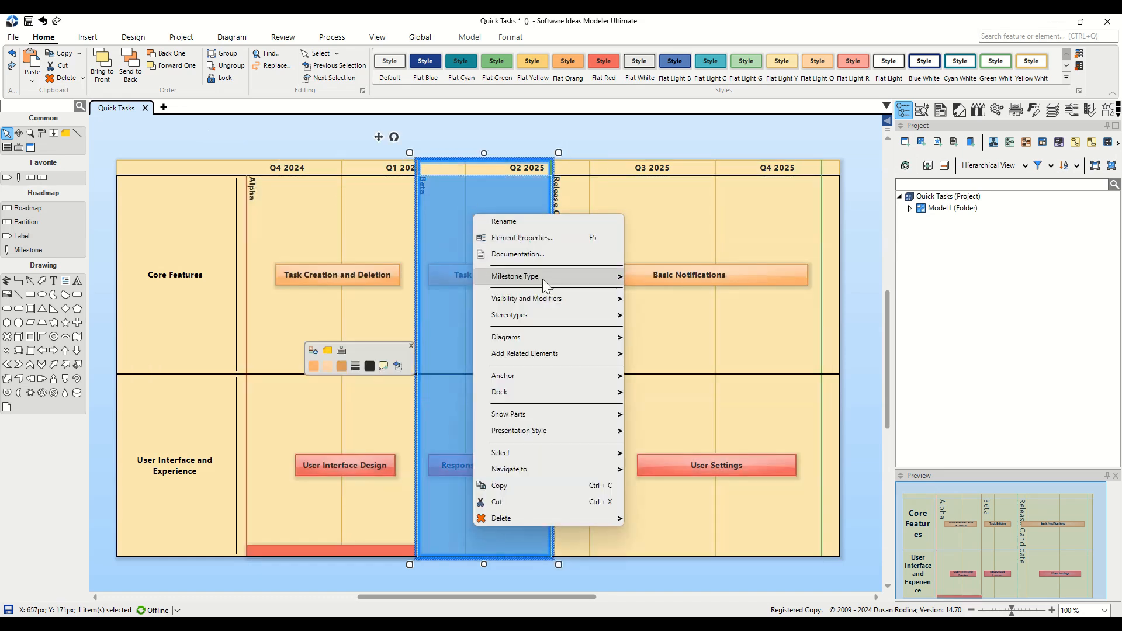
mouse_move(604, 277)
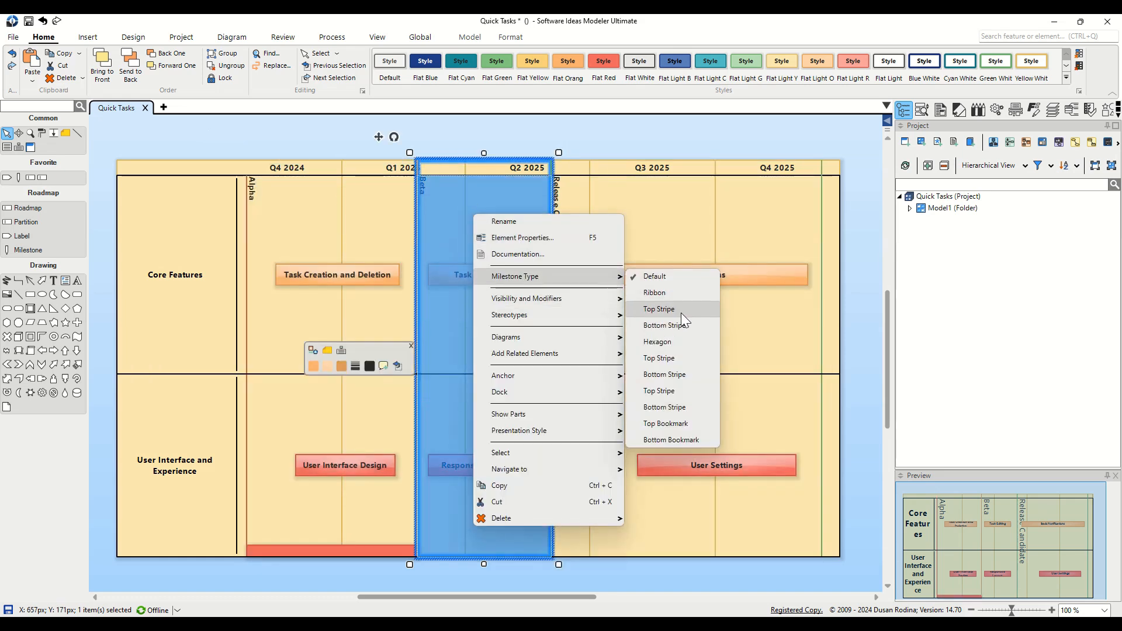
click(678, 325)
right_click(653, 235)
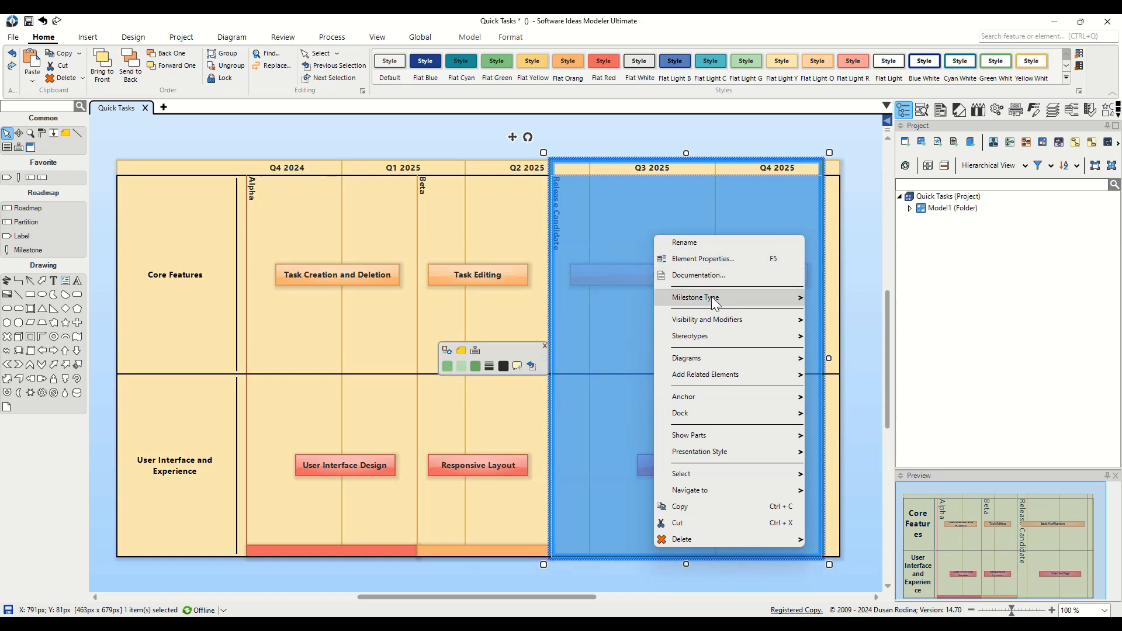
click(856, 357)
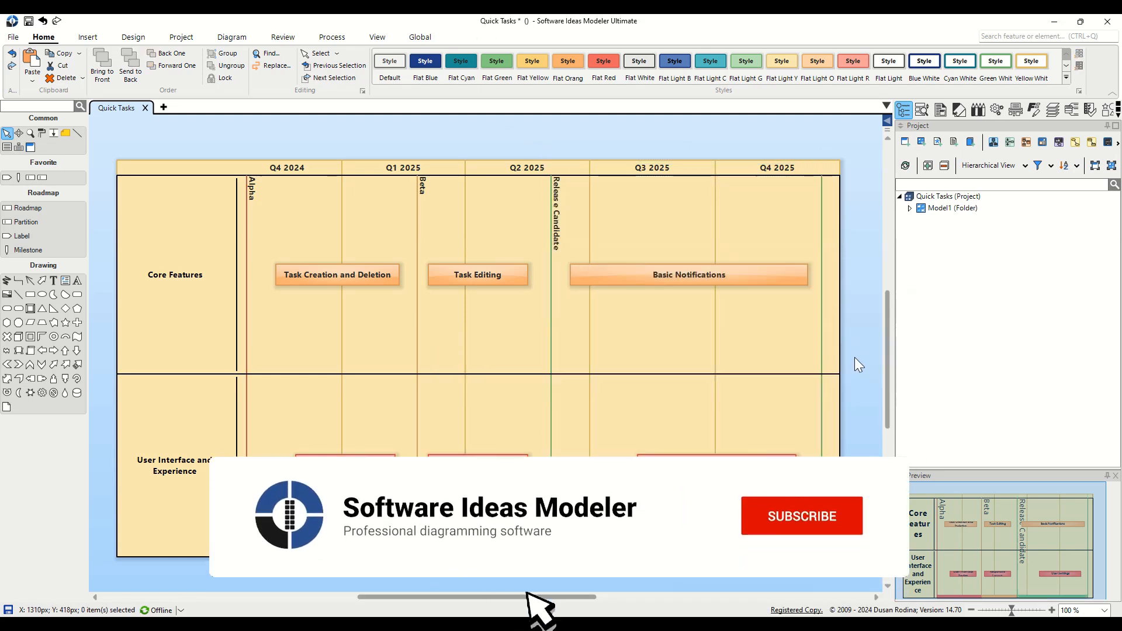